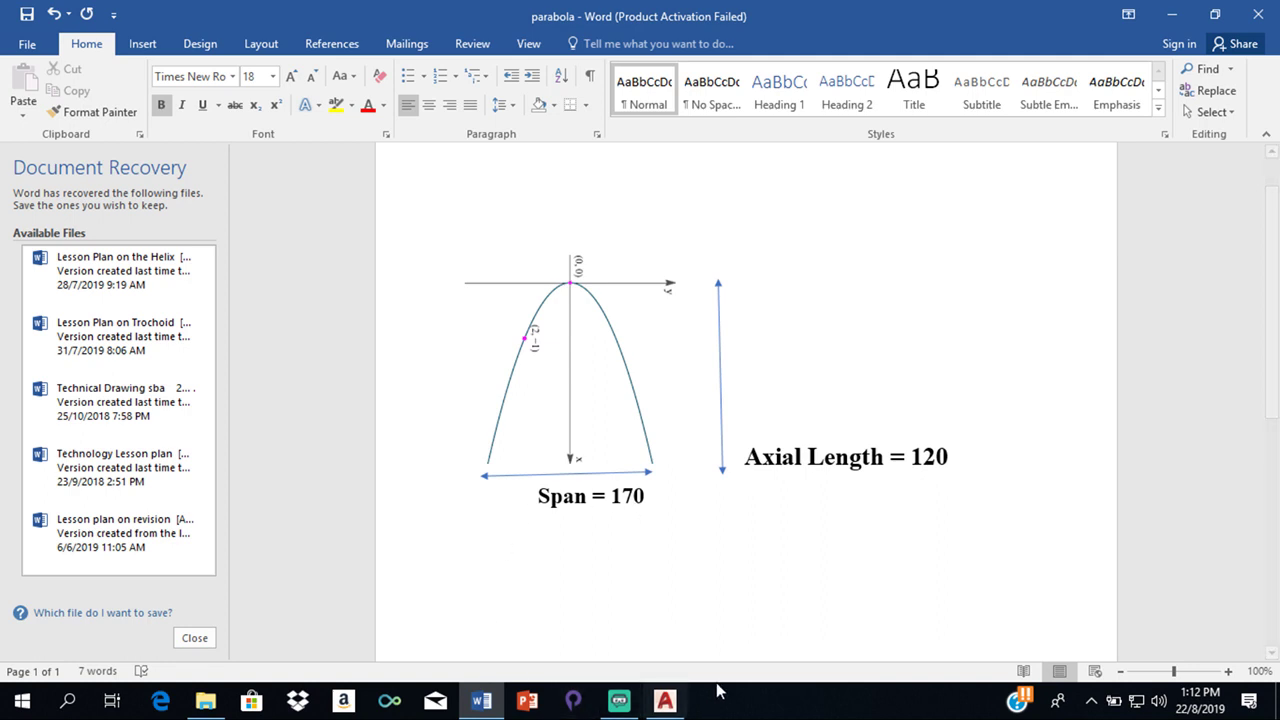
Switch to AutoCAD and check that object snap is on and which snap modes are enabled
click(666, 703)
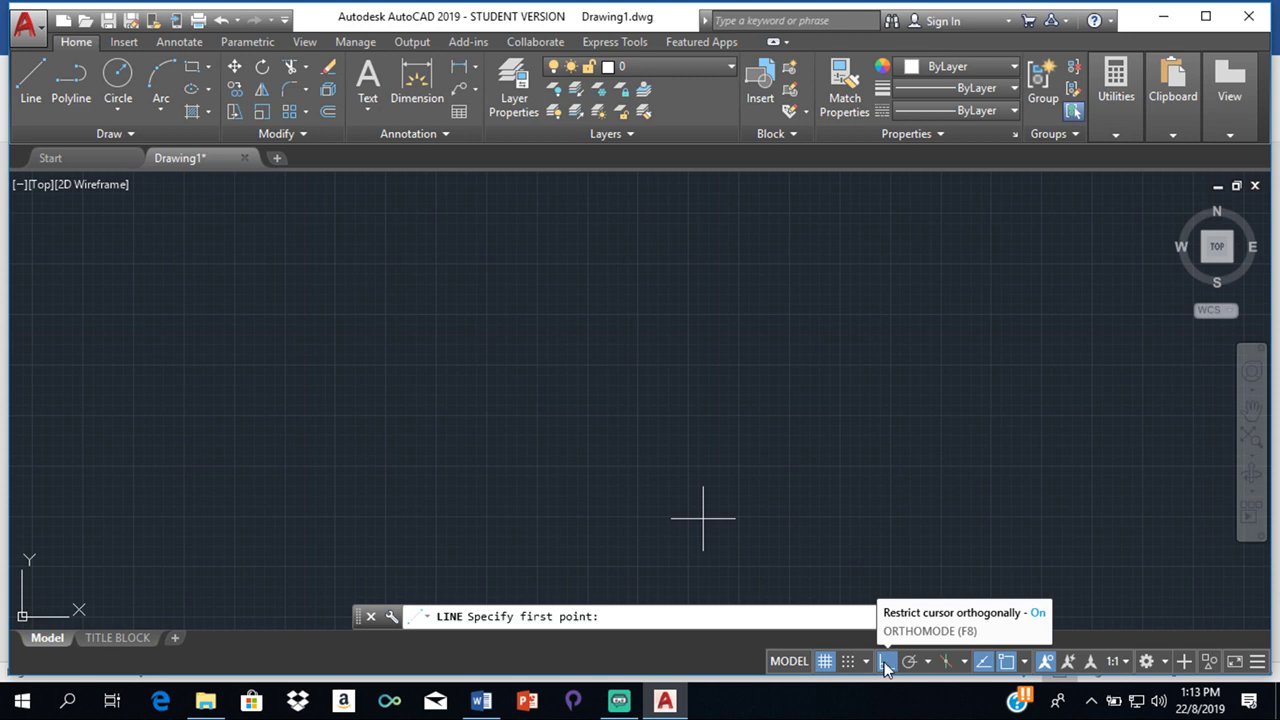
click(1006, 664)
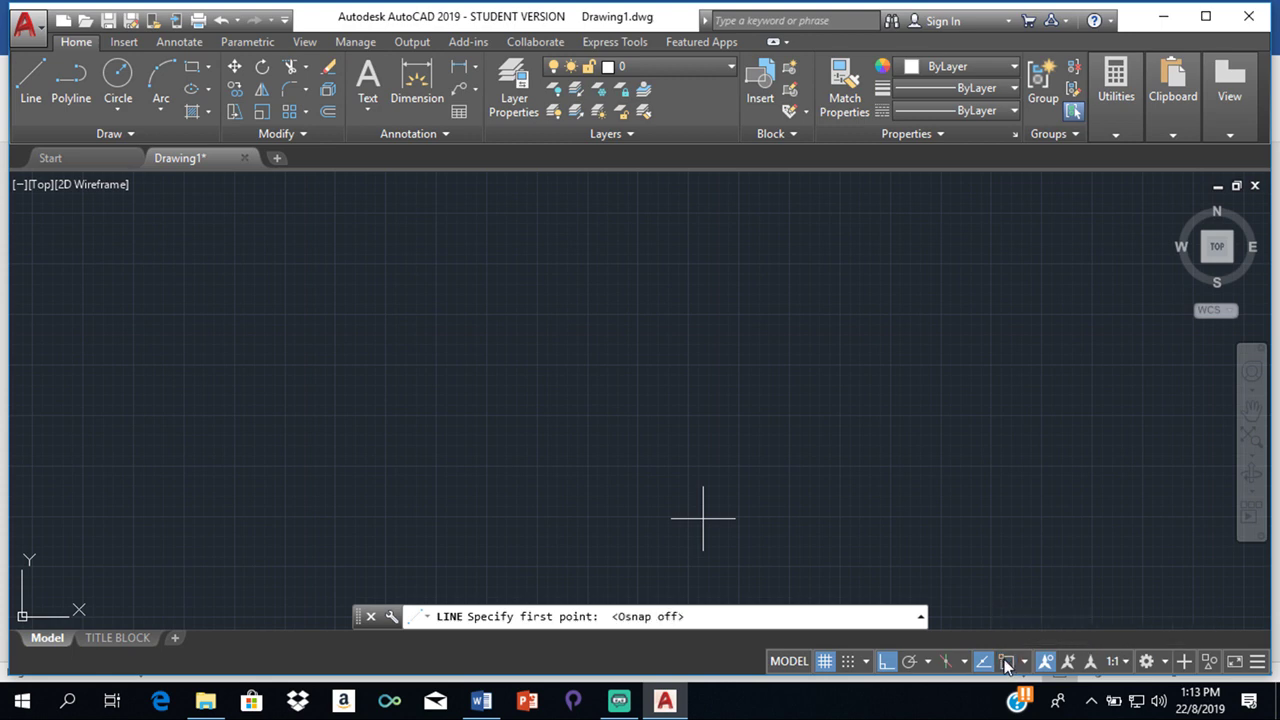
click(1006, 664)
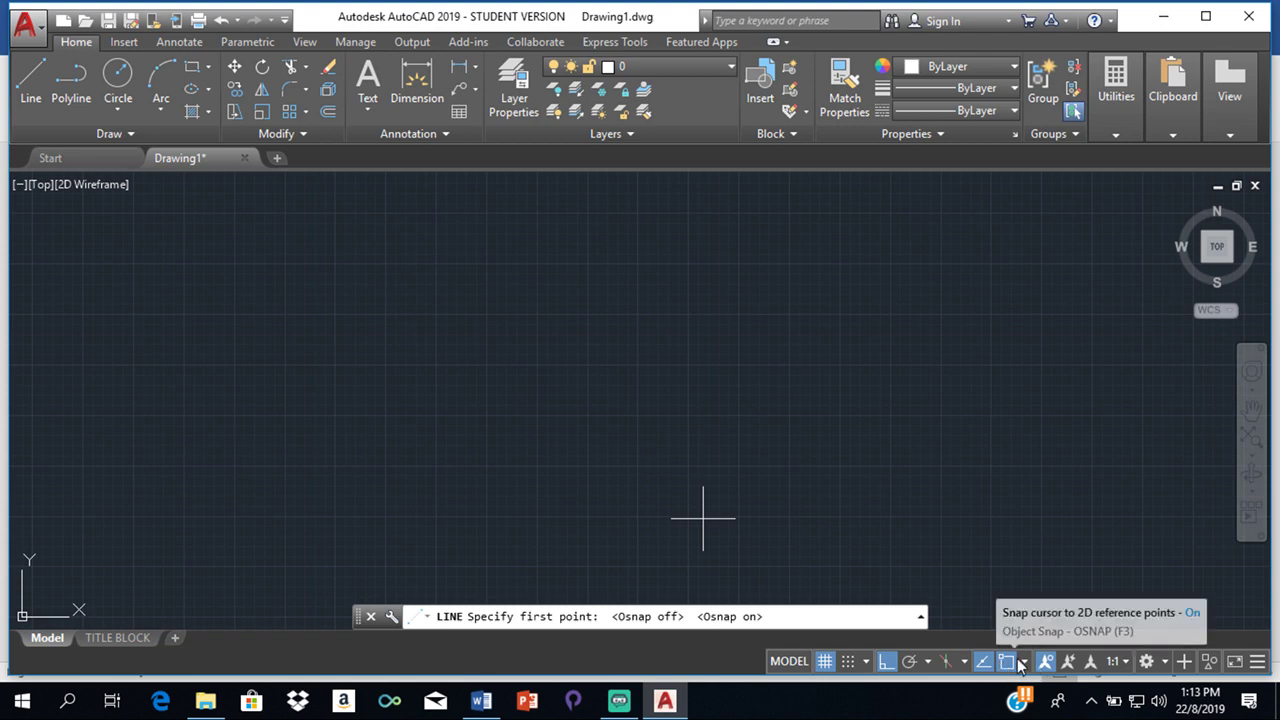
click(1023, 665)
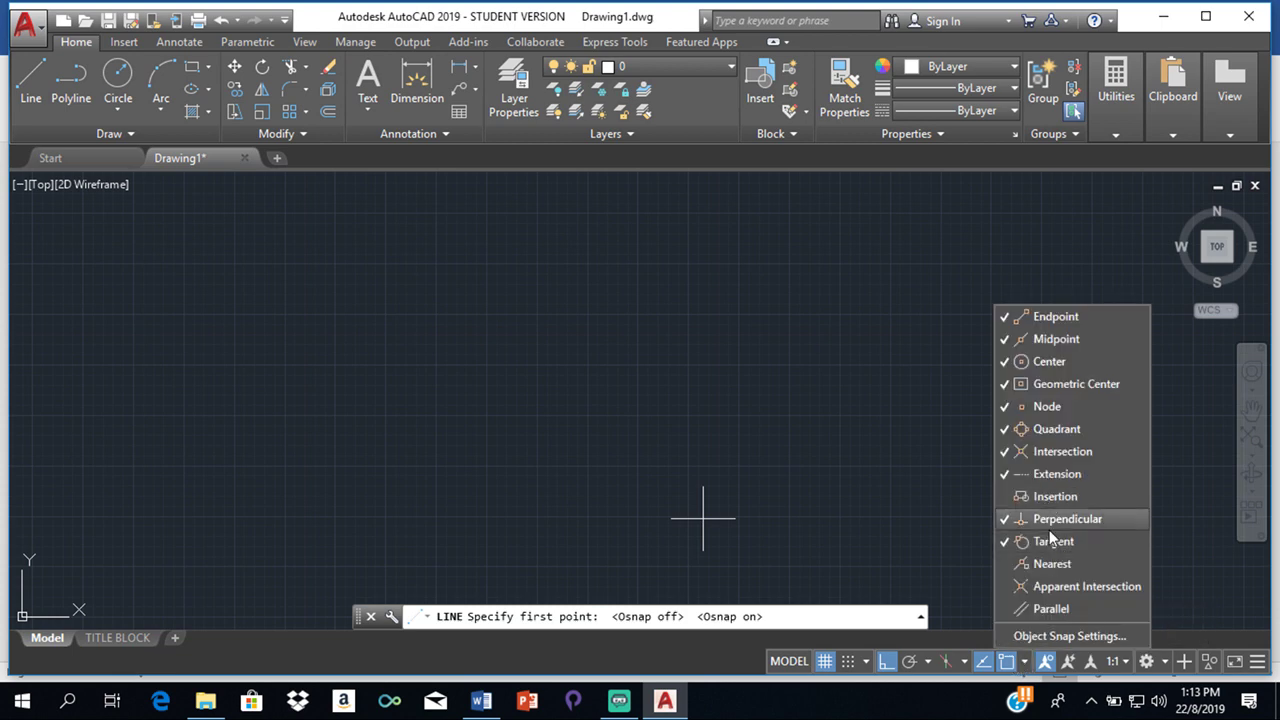
click(1008, 519)
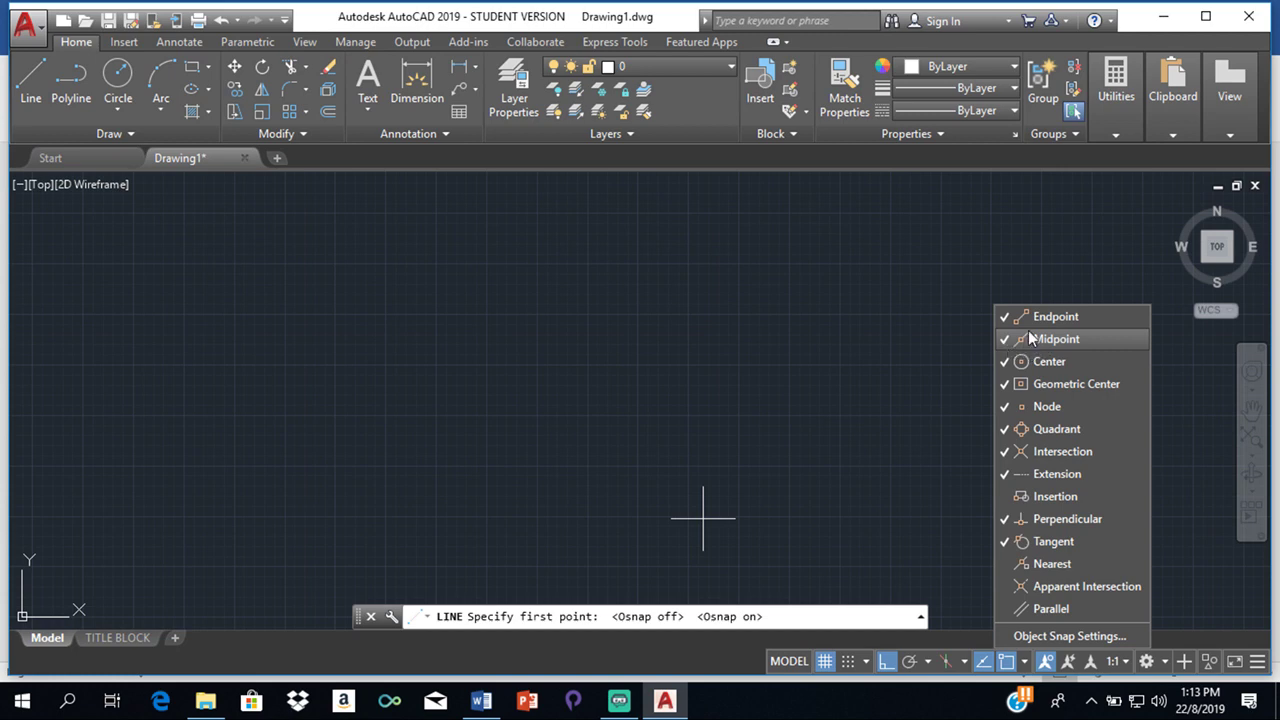
click(936, 355)
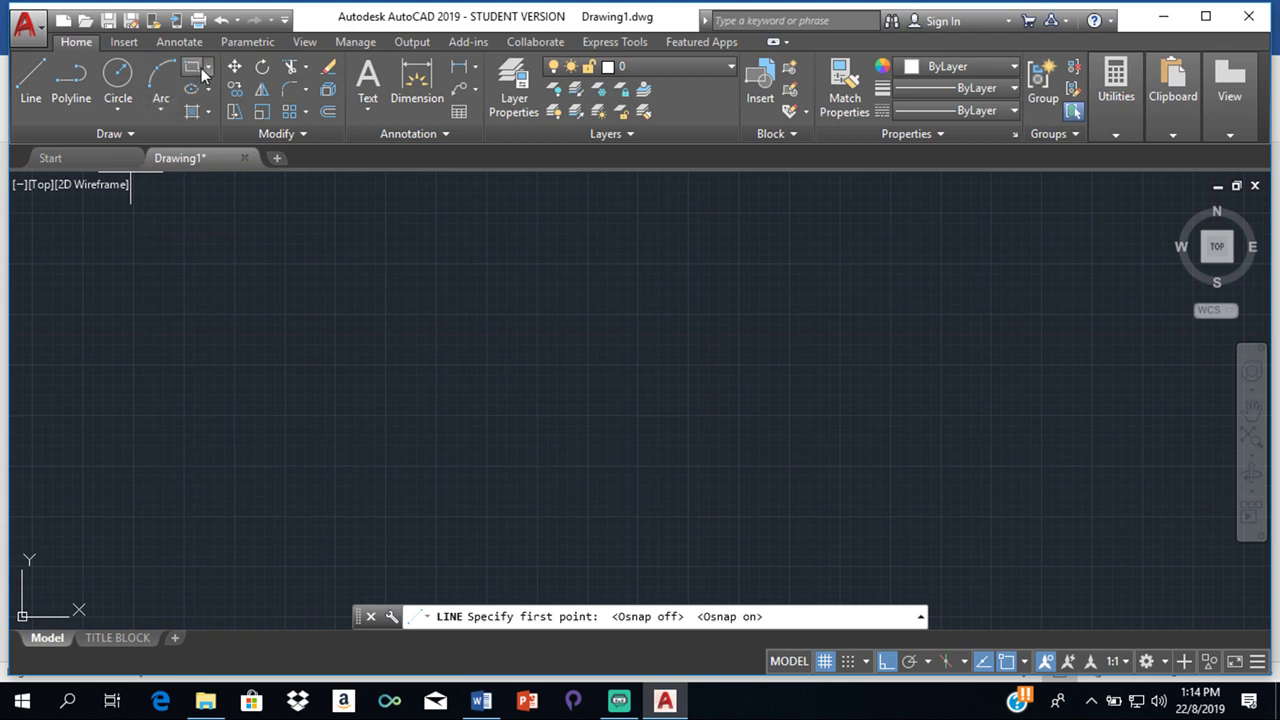
Draw a closed rectangle 170 wide and 120 high from four connected lines
click(31, 80)
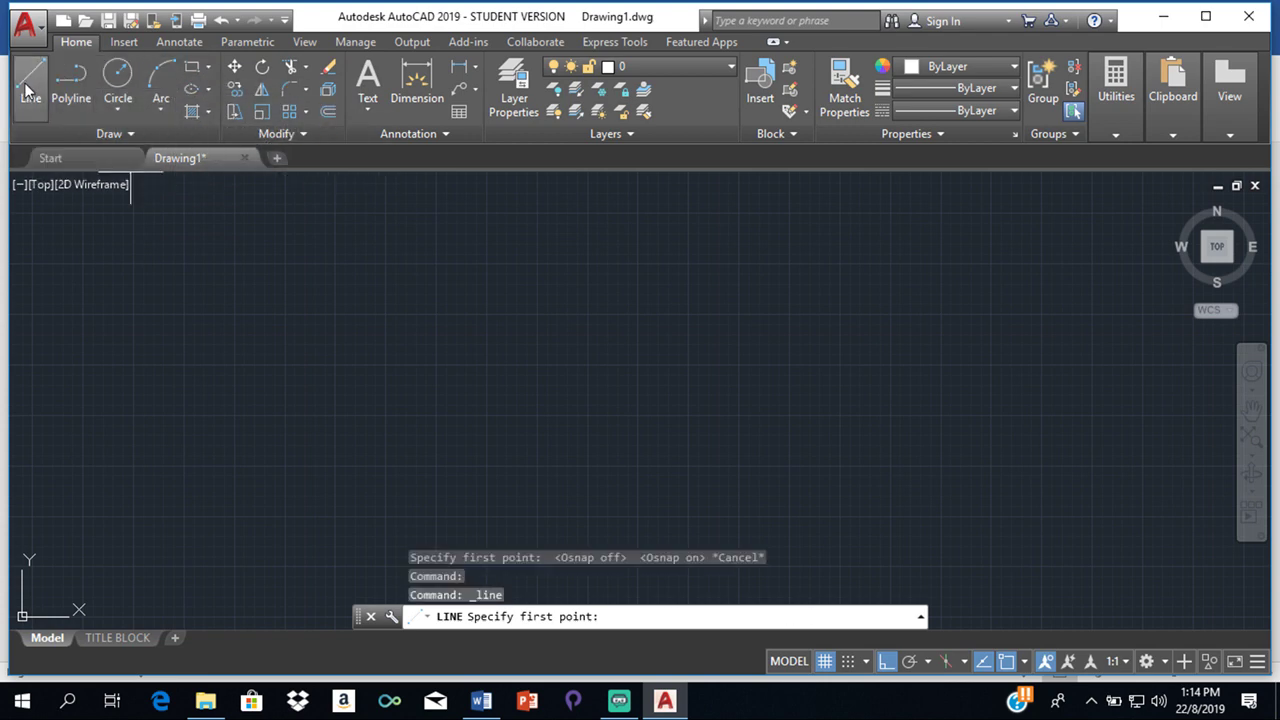
click(337, 265)
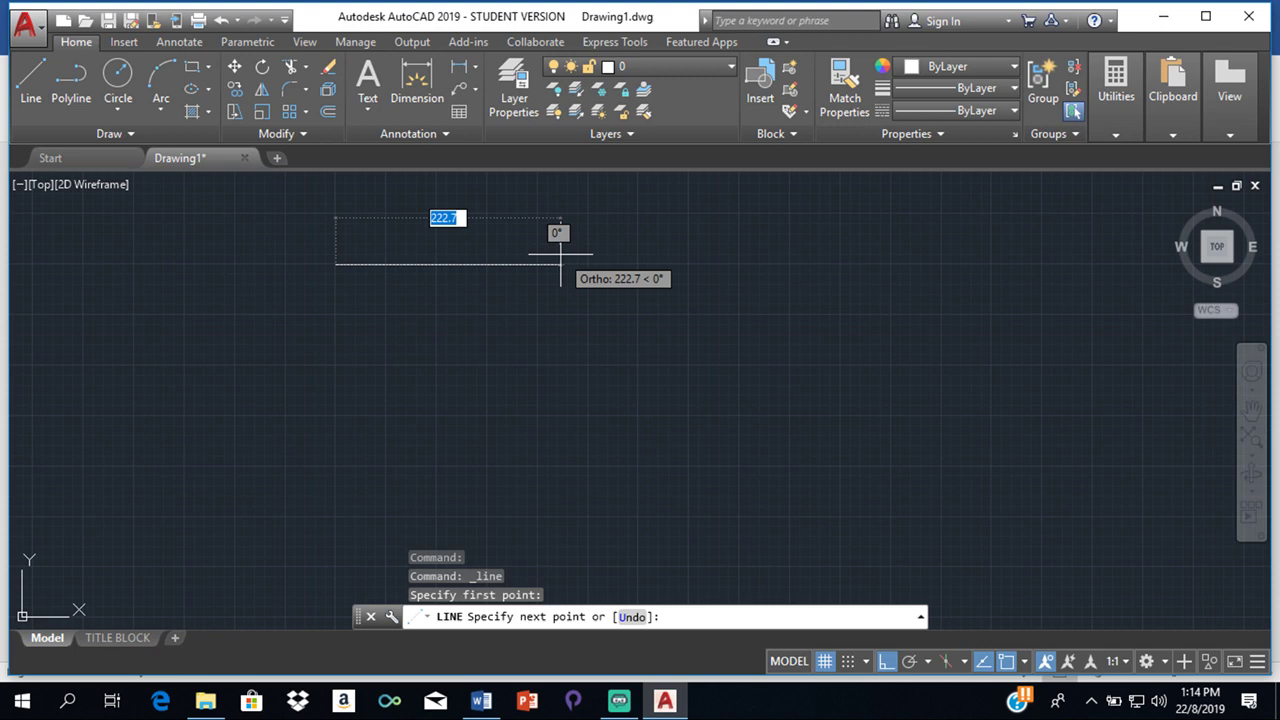
text(17)
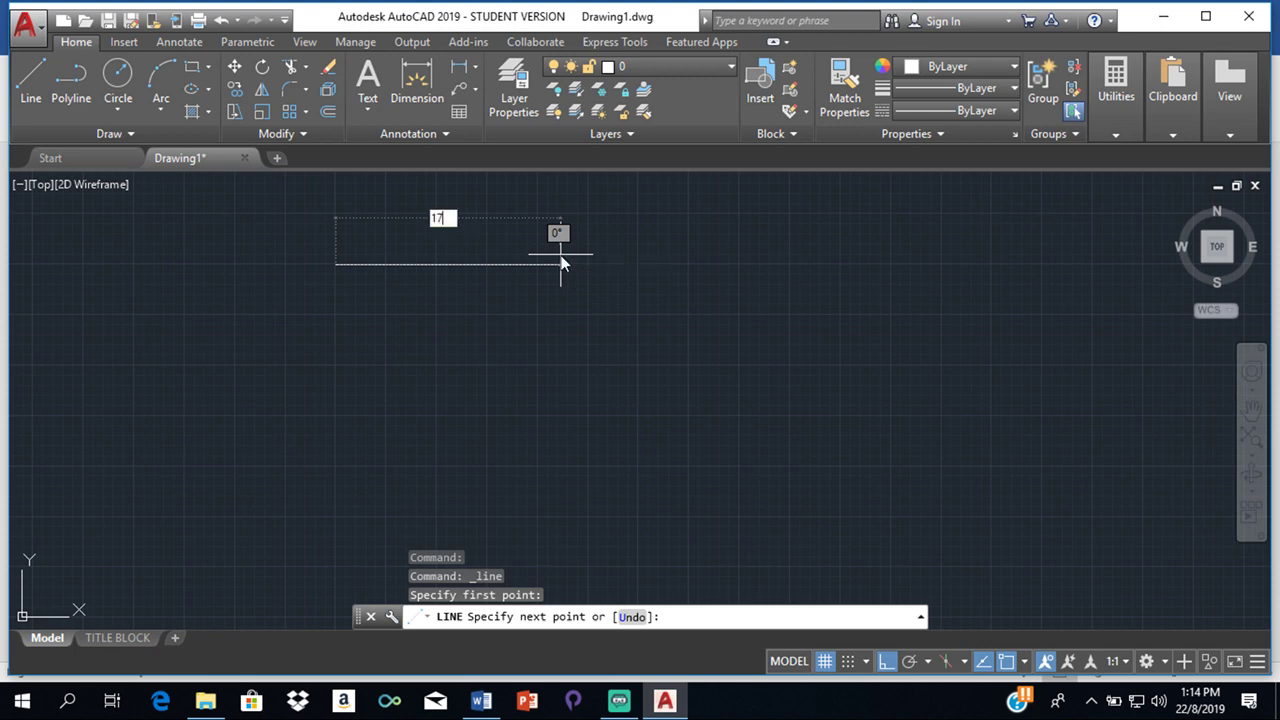
text(0)
key(Return)
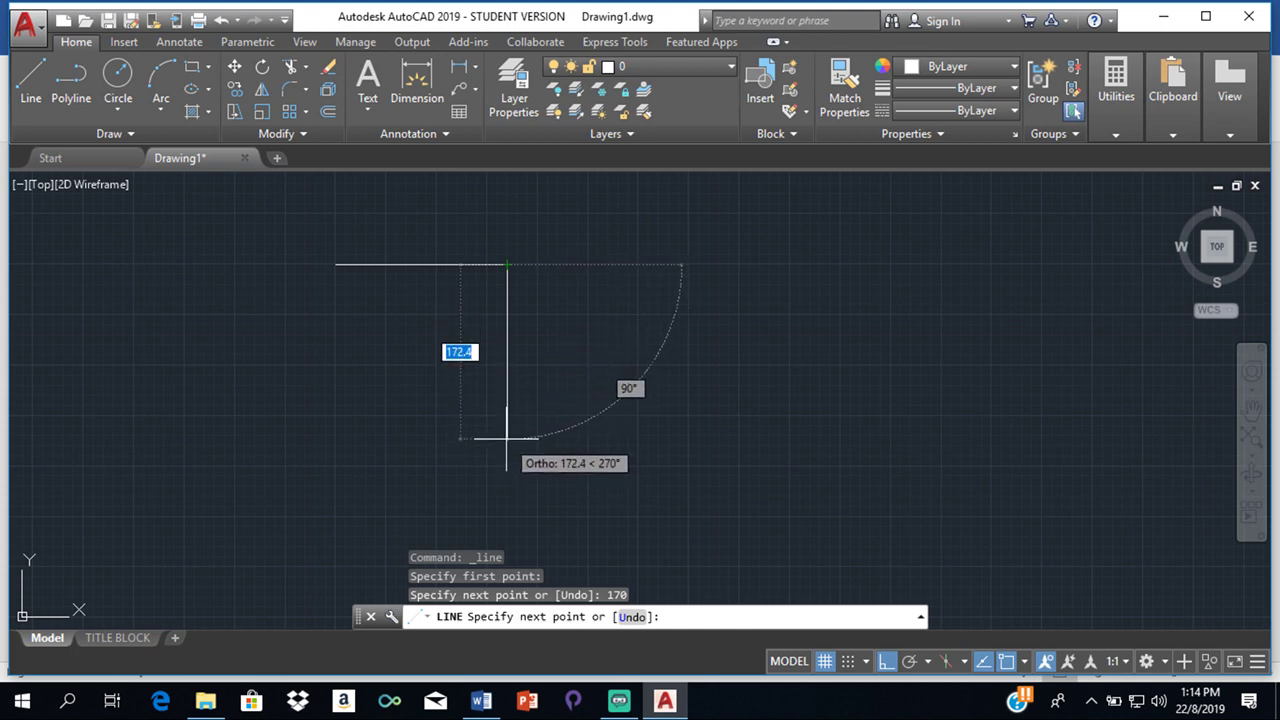
text(120)
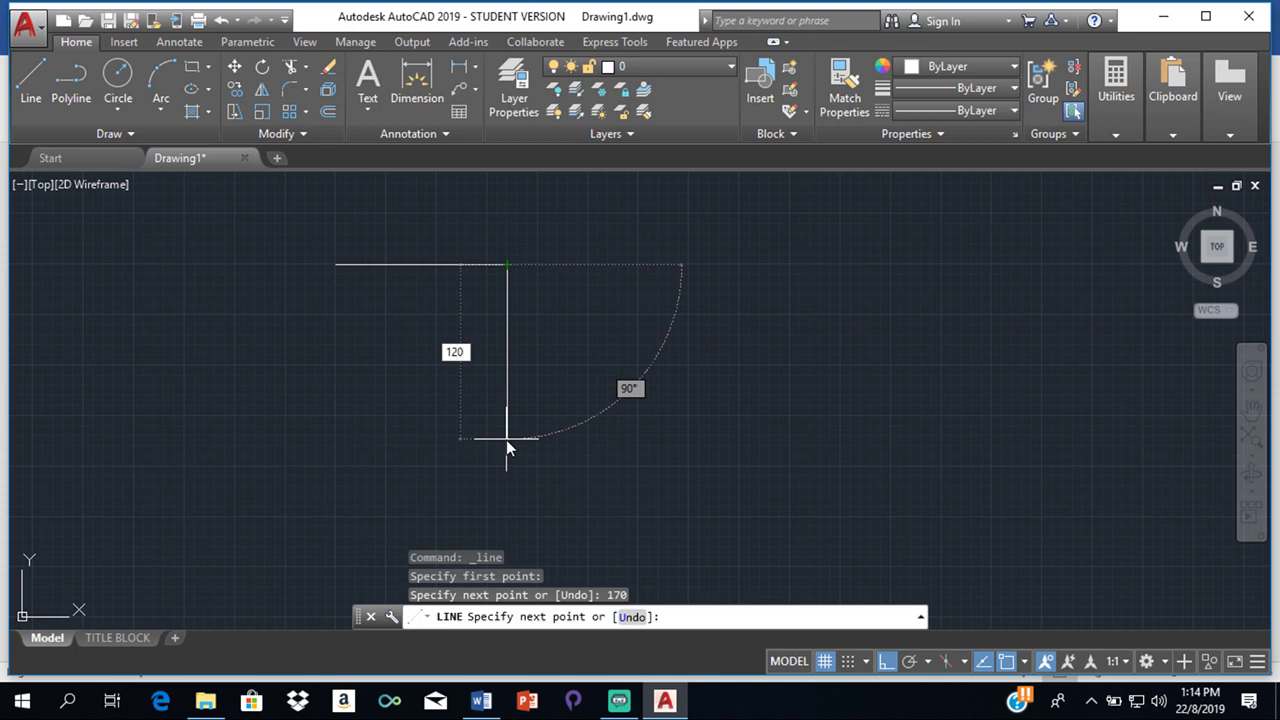
key(Return)
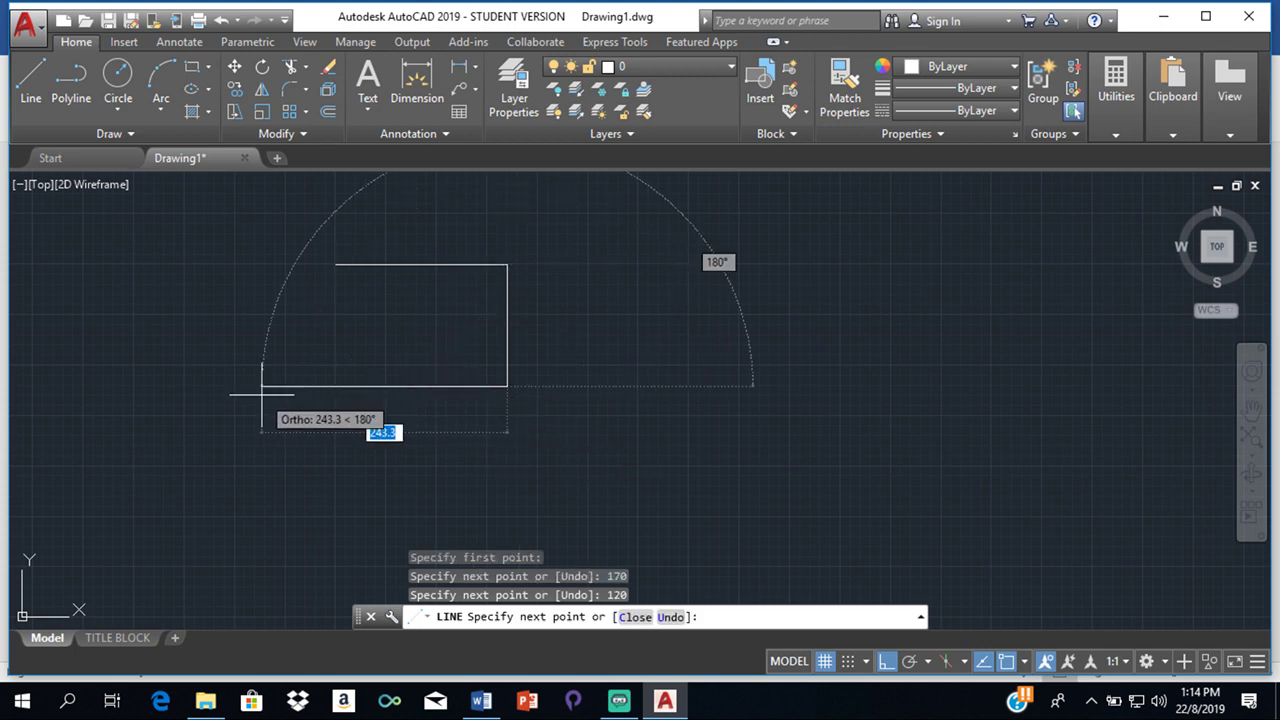
text(1)
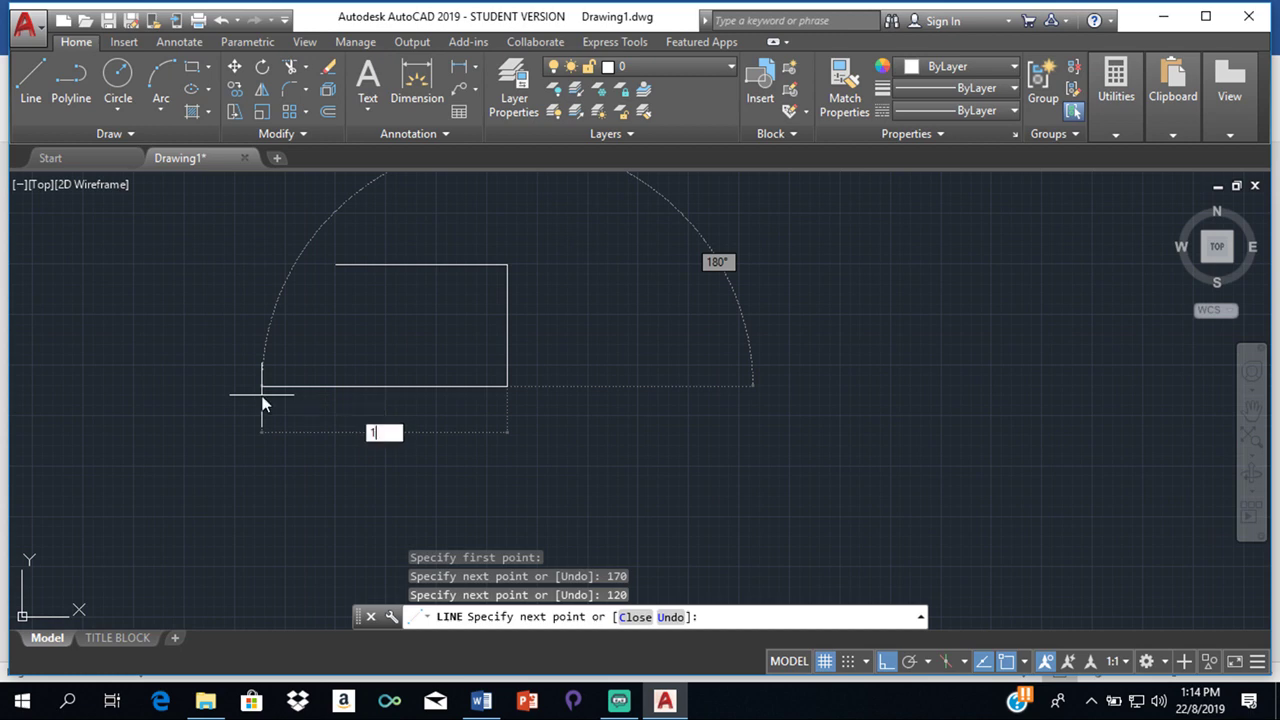
text(70)
key(Return)
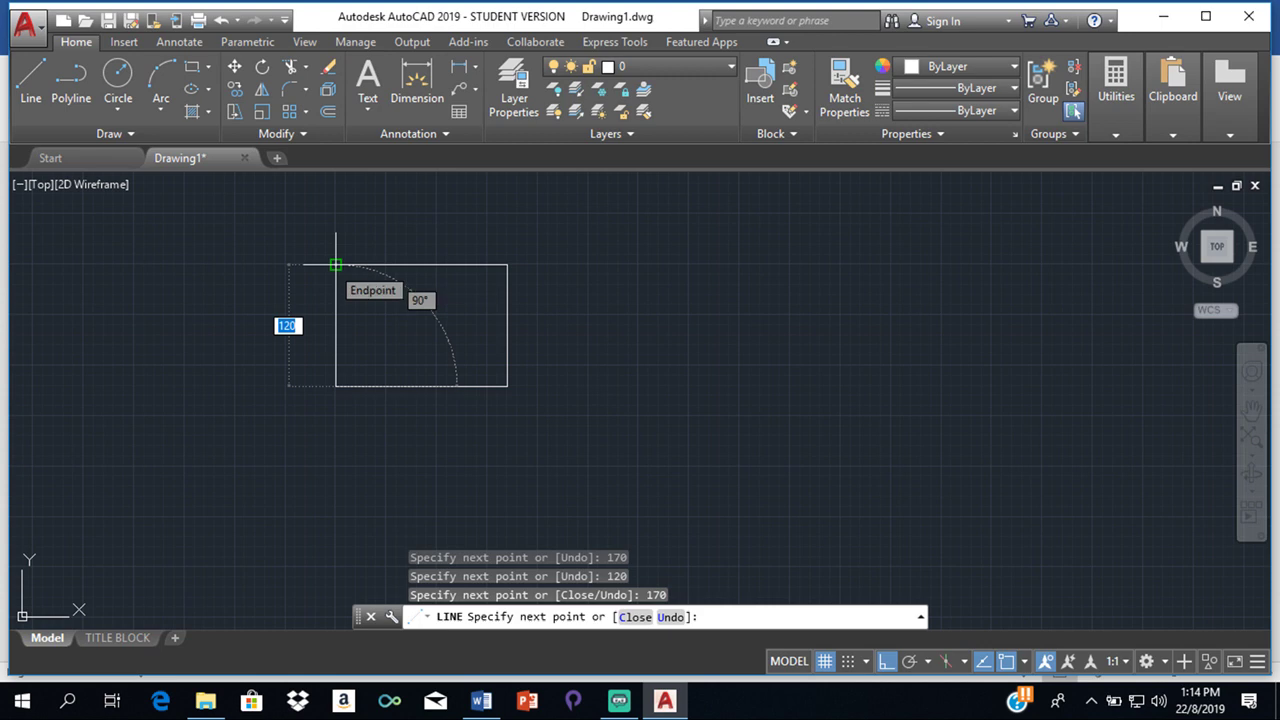
click(336, 265)
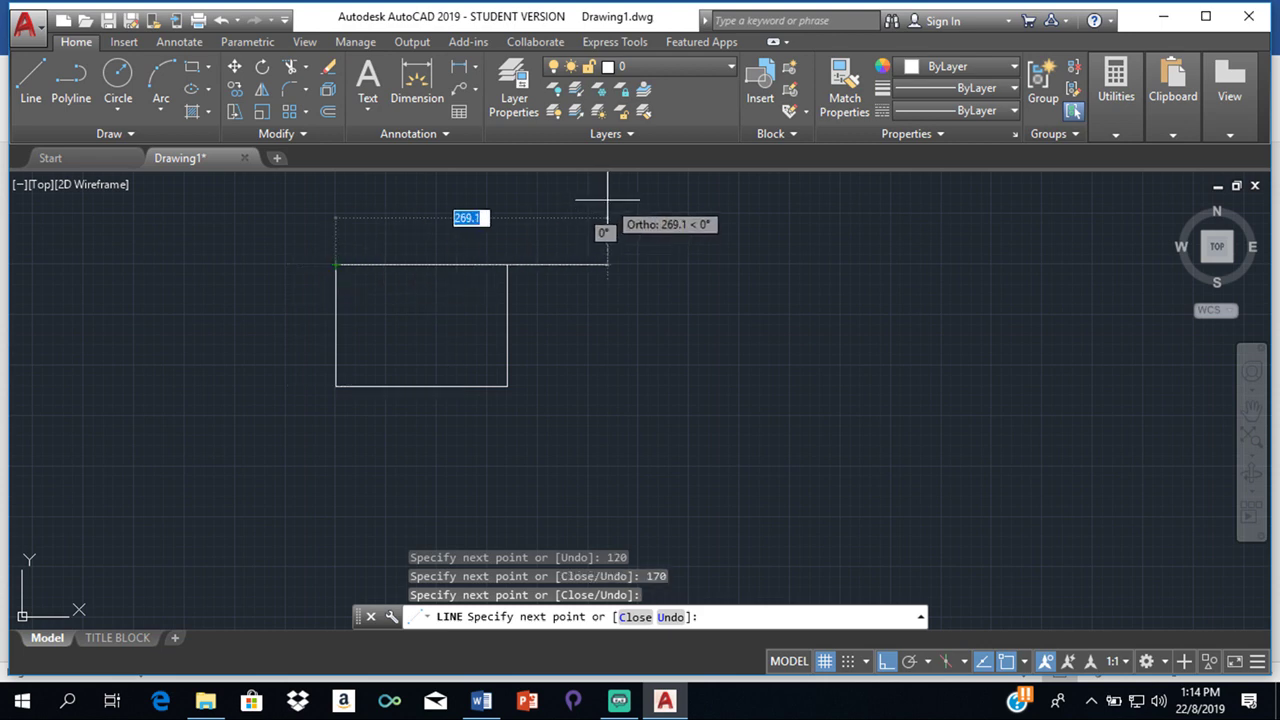
key(Escape)
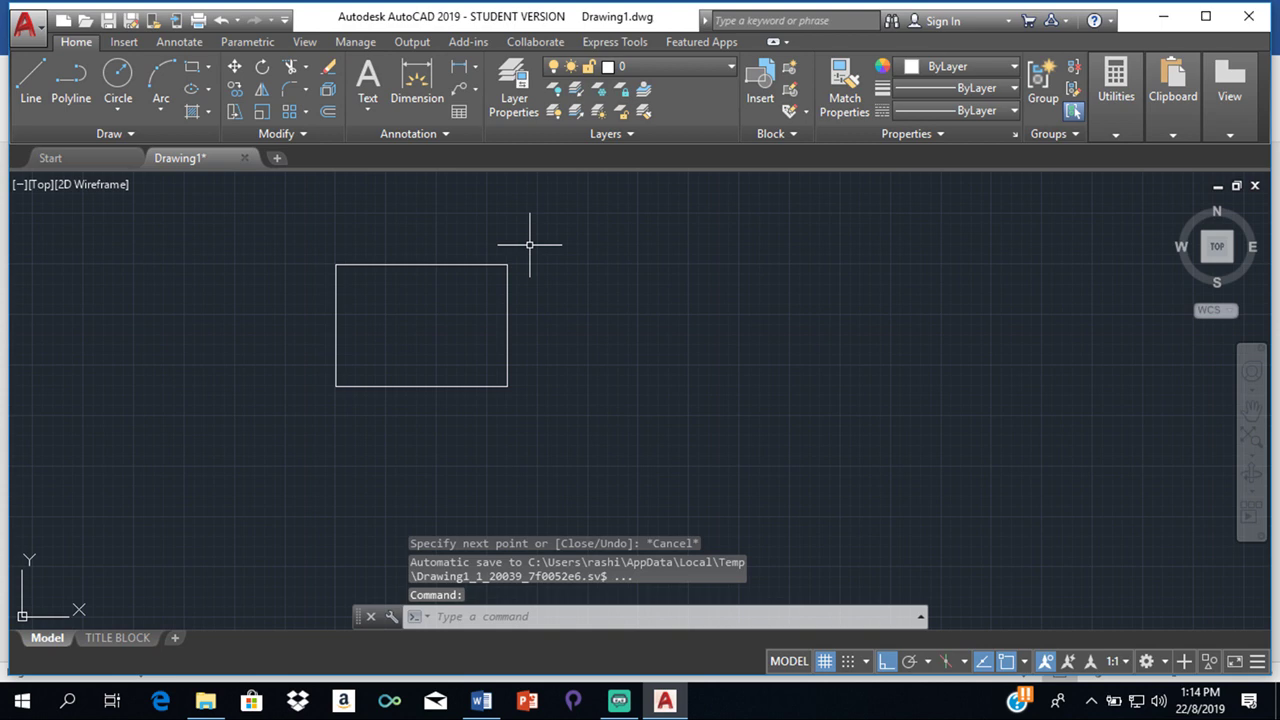
Set the current object colour to yellow
scroll(431, 297, up, 2)
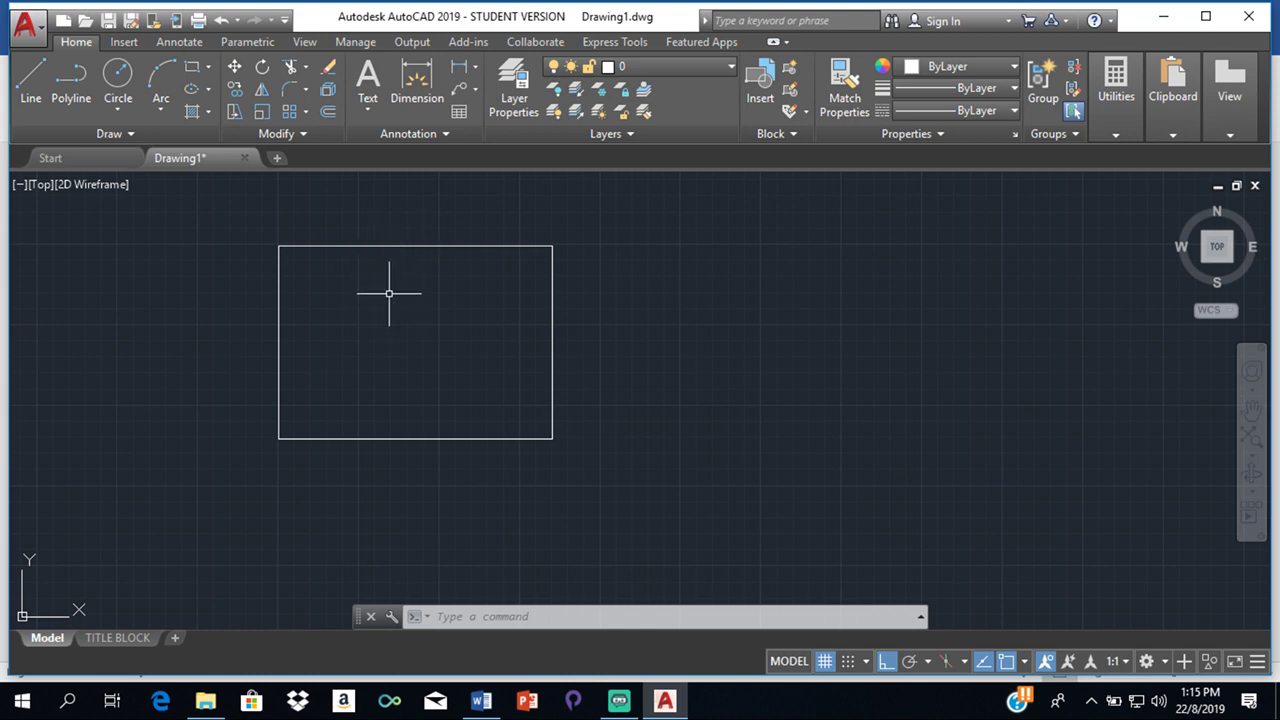
click(995, 62)
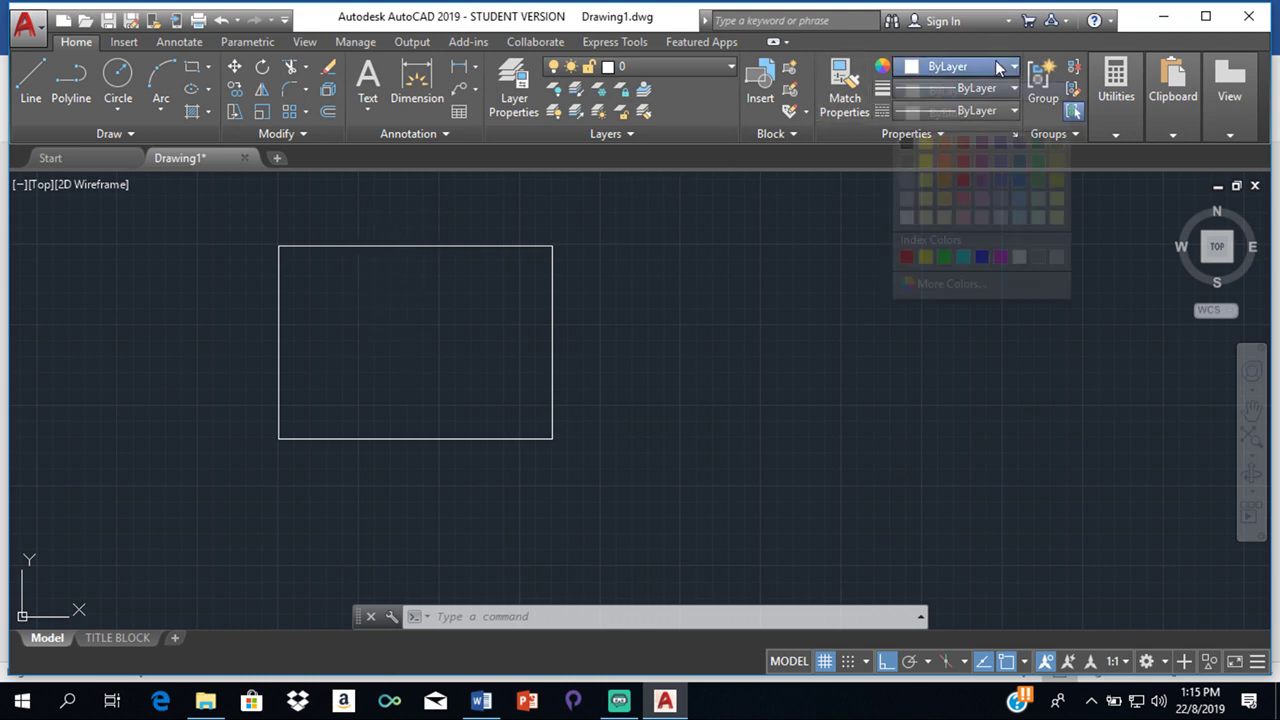
click(930, 258)
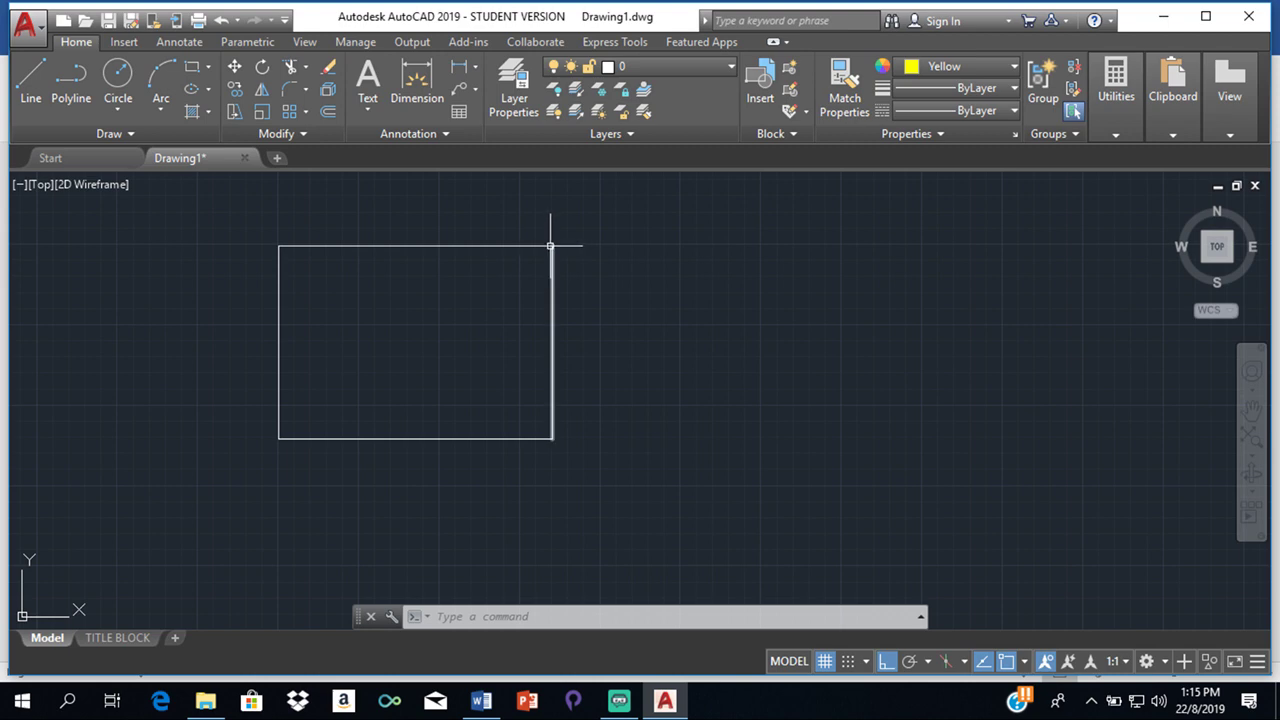
mouse_move(550, 245)
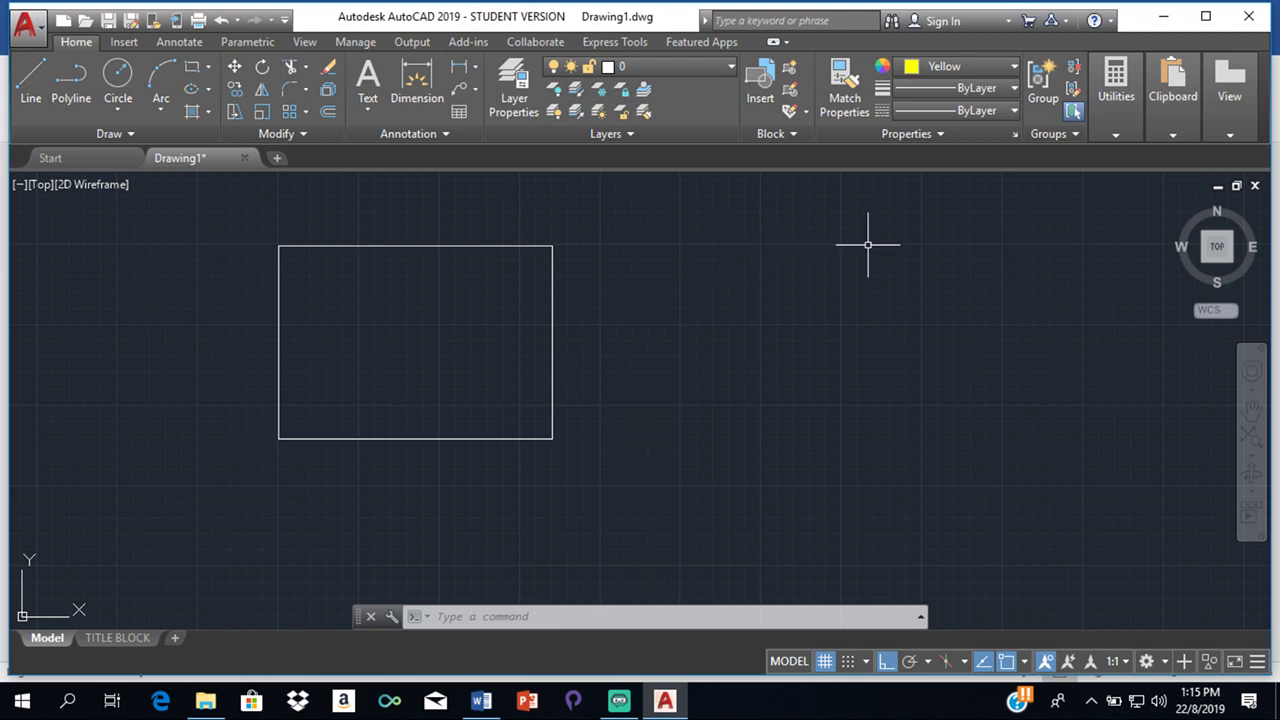
Load the CENTER linetype from acadiso.lin and make it the current linetype
click(988, 112)
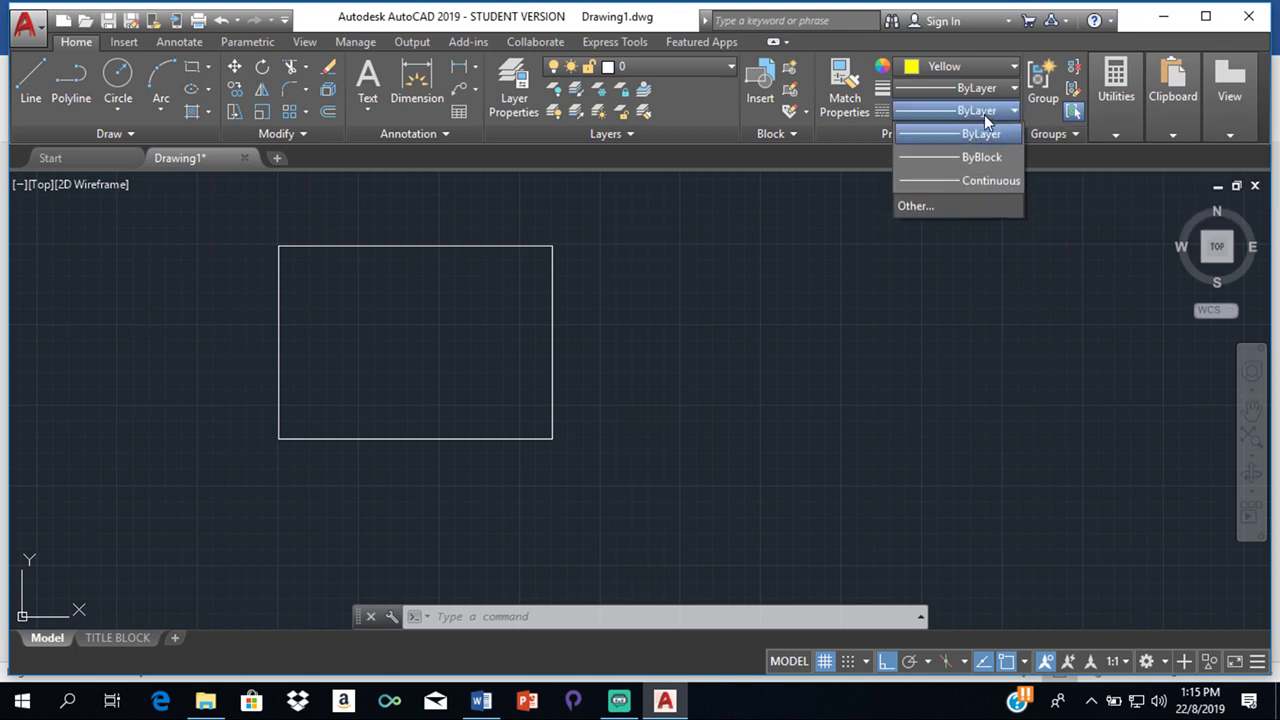
click(937, 210)
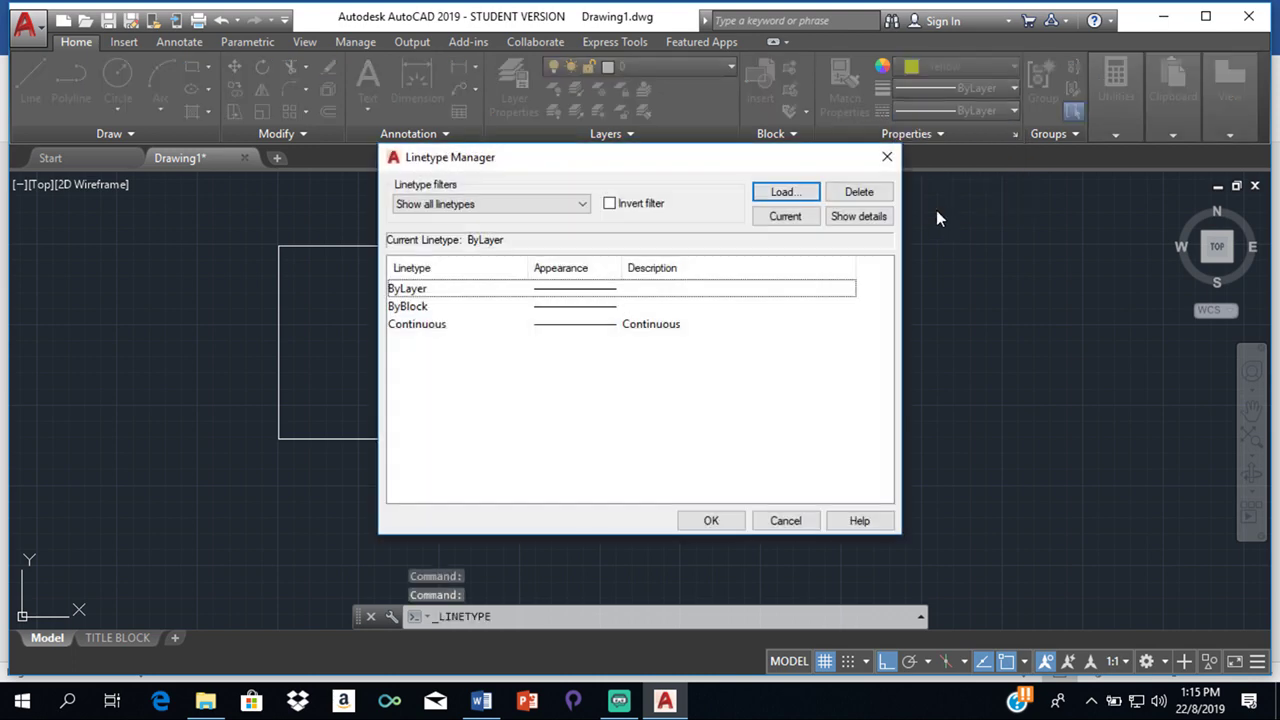
click(788, 193)
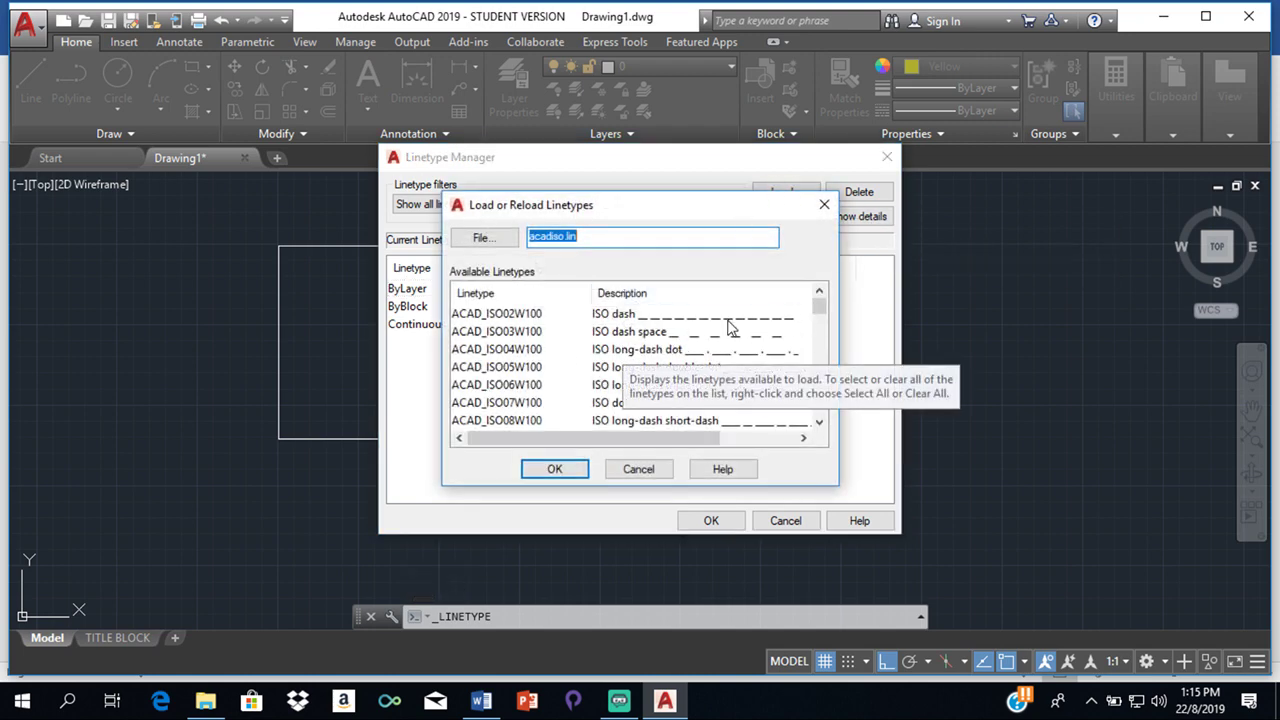
scroll(728, 324, down, 2)
scroll(728, 326, down, 2)
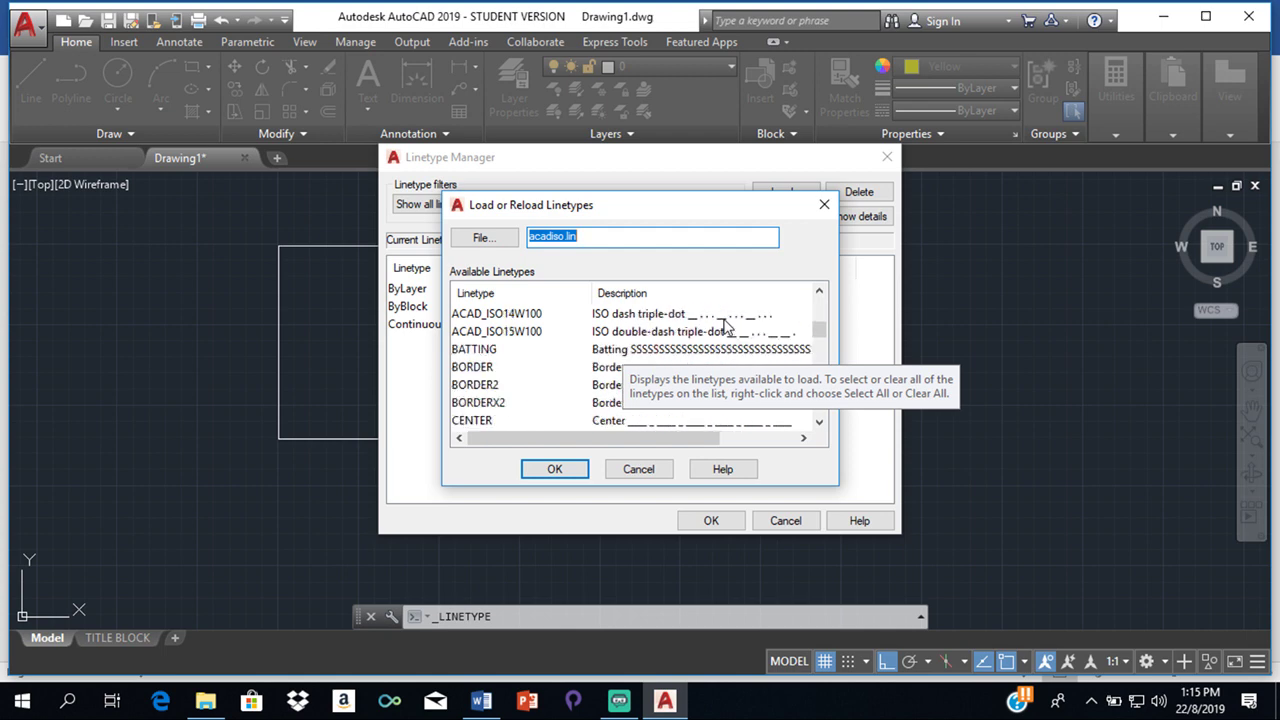
click(616, 421)
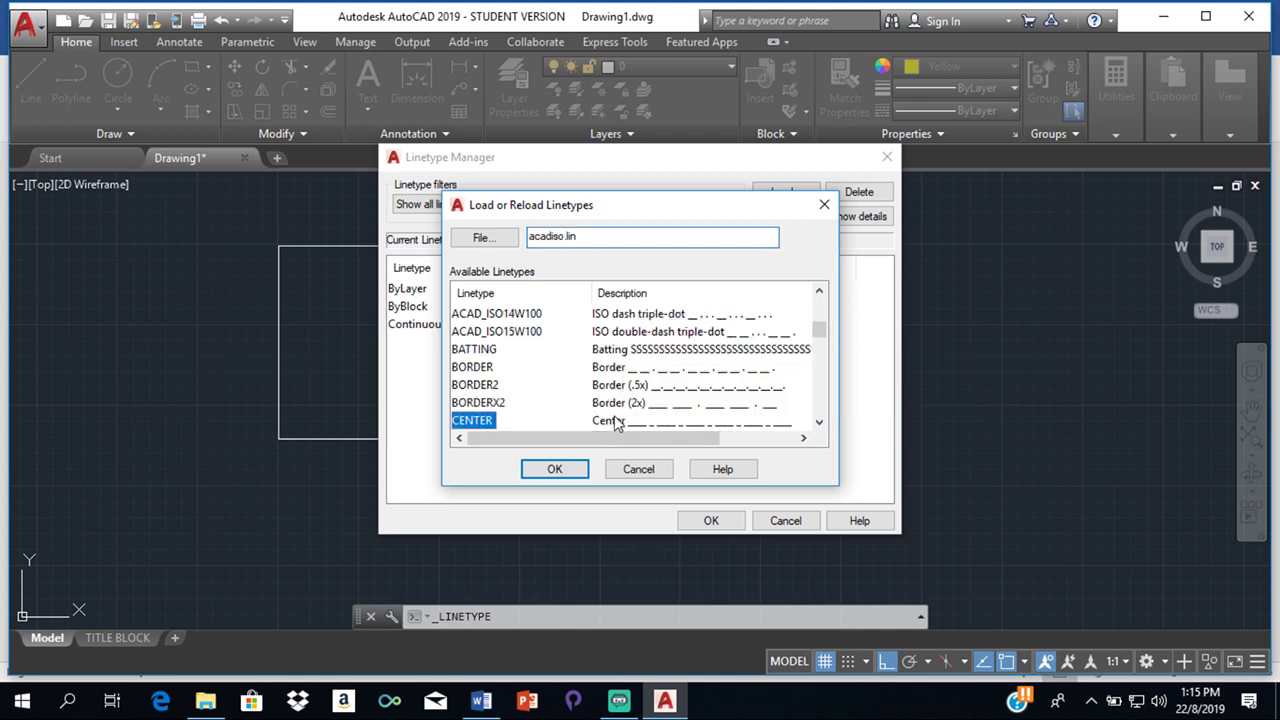
click(711, 522)
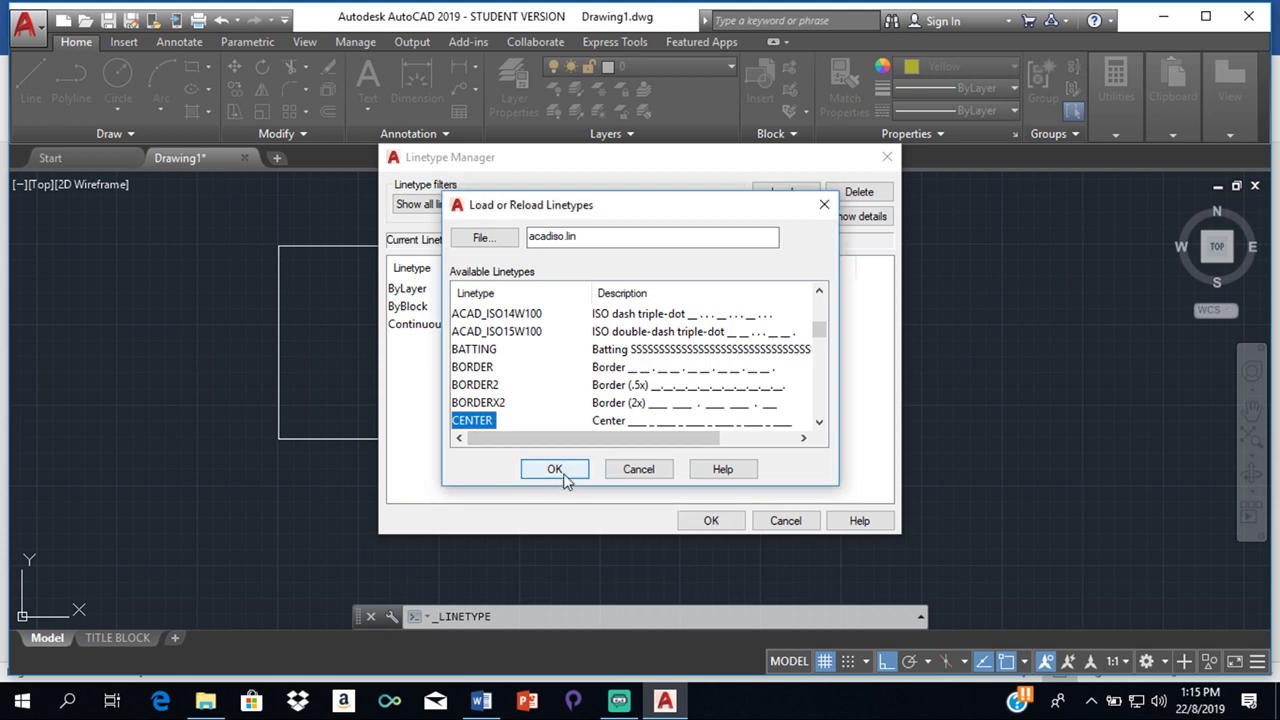
click(562, 474)
click(712, 522)
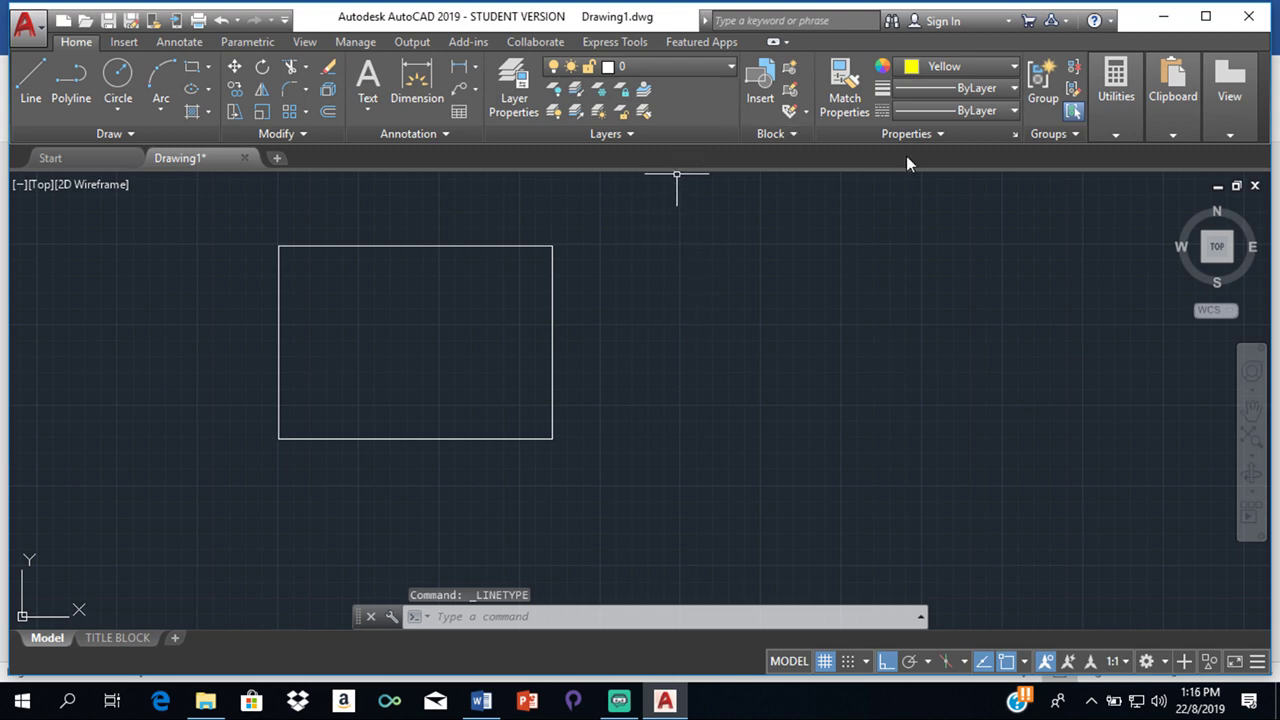
click(950, 110)
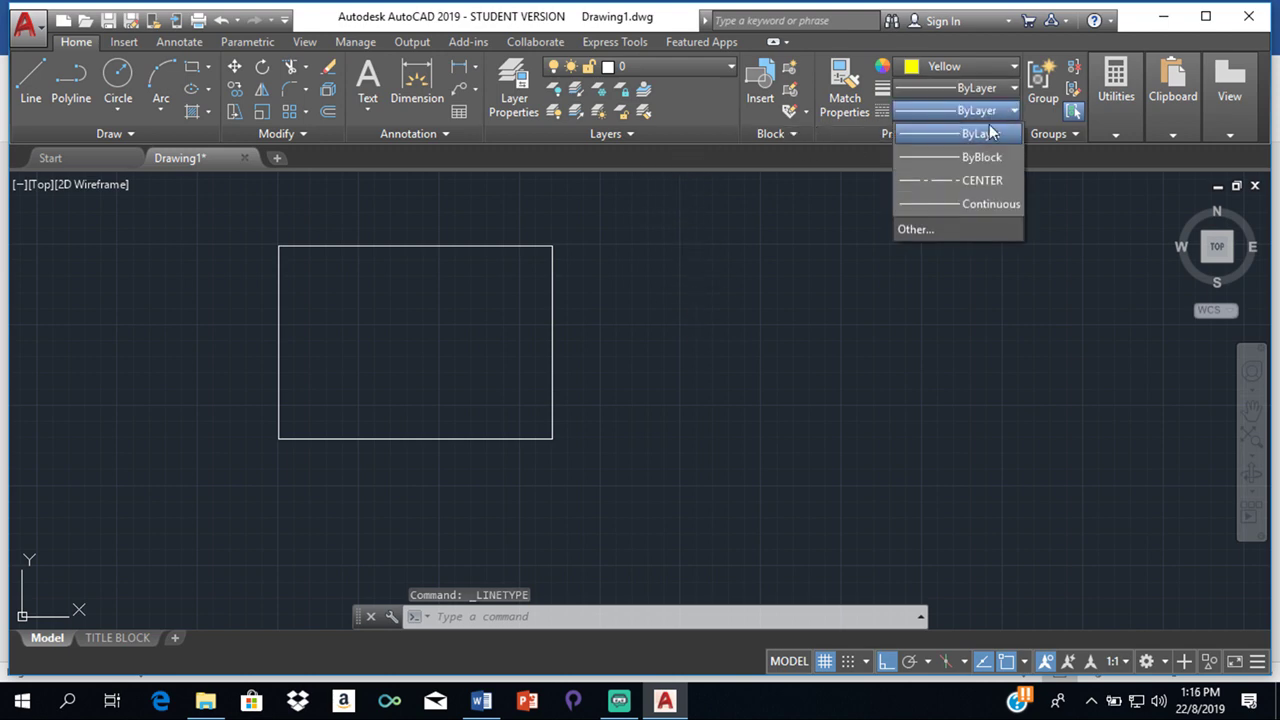
click(960, 181)
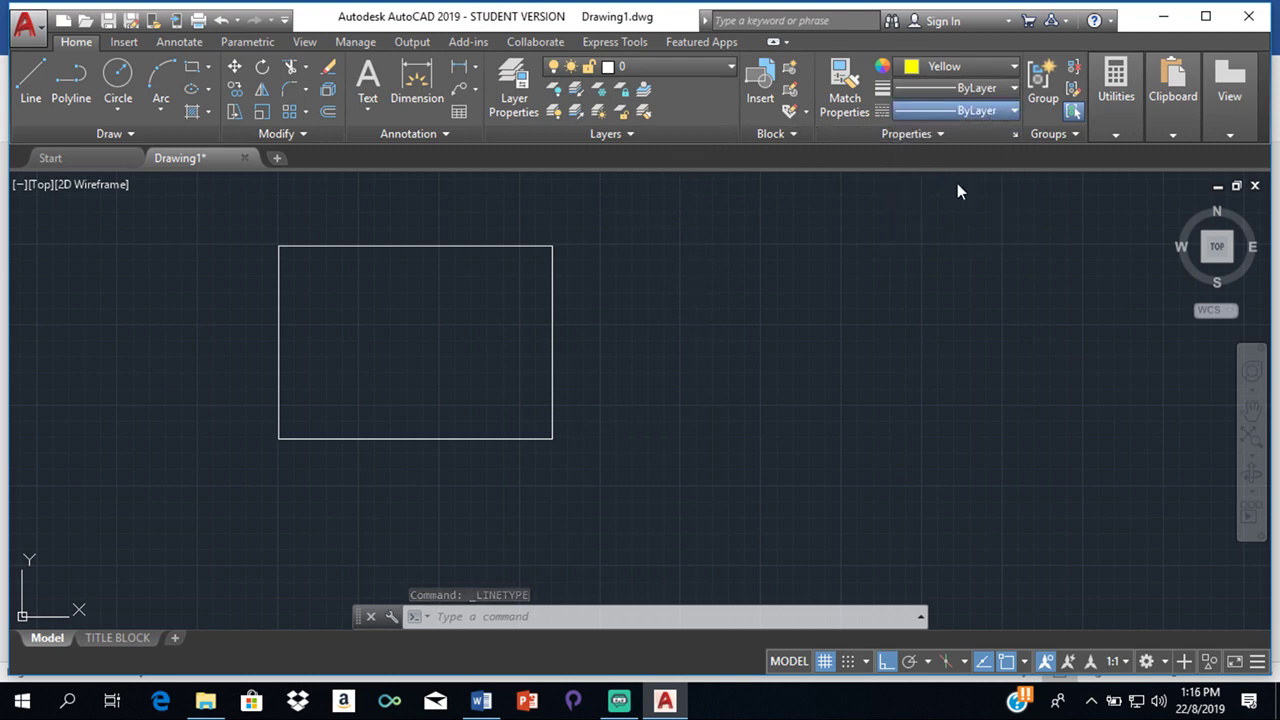
Draw a vertical centre line from the midpoint of the rectangle's top edge to the midpoint of its bottom edge
click(33, 88)
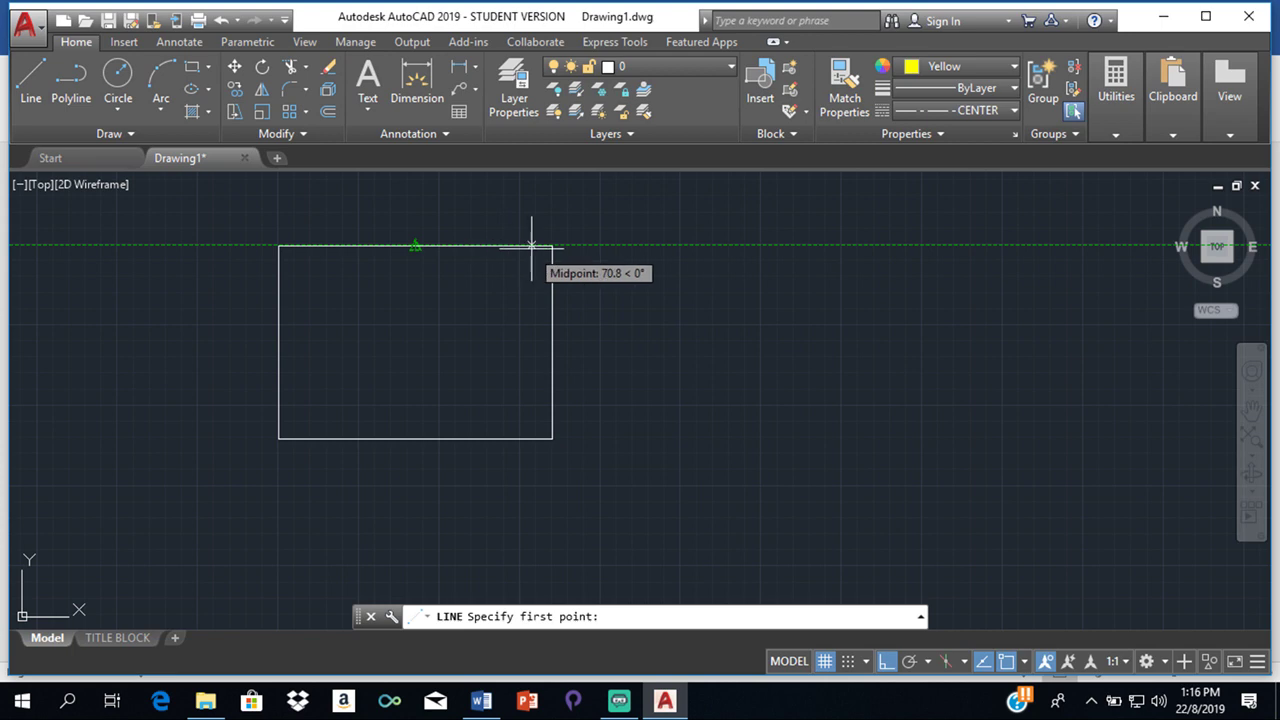
click(415, 246)
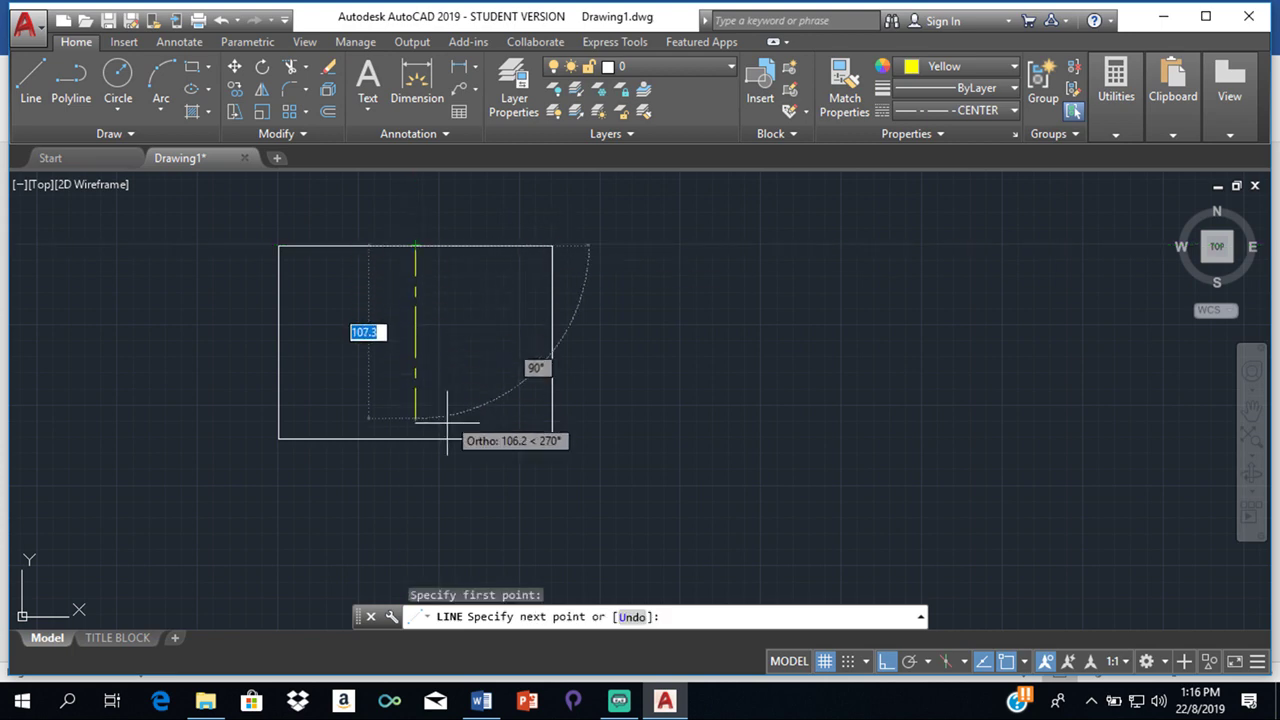
click(415, 438)
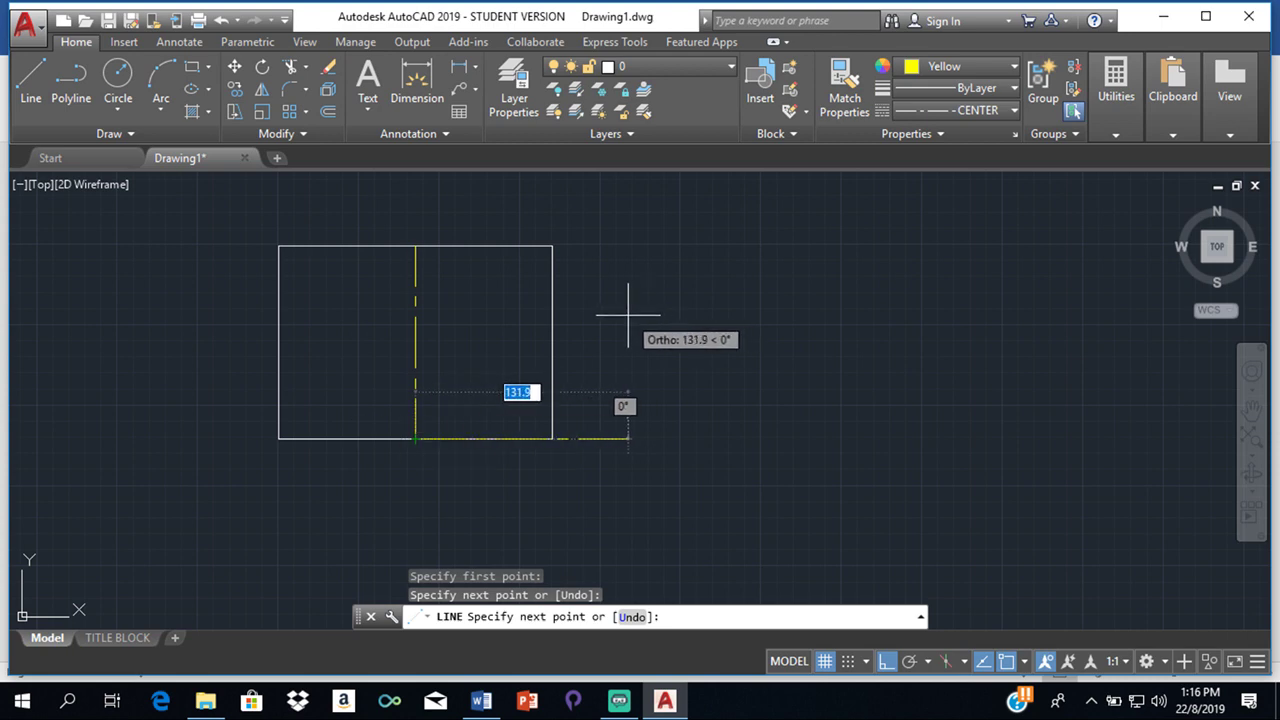
key(Escape)
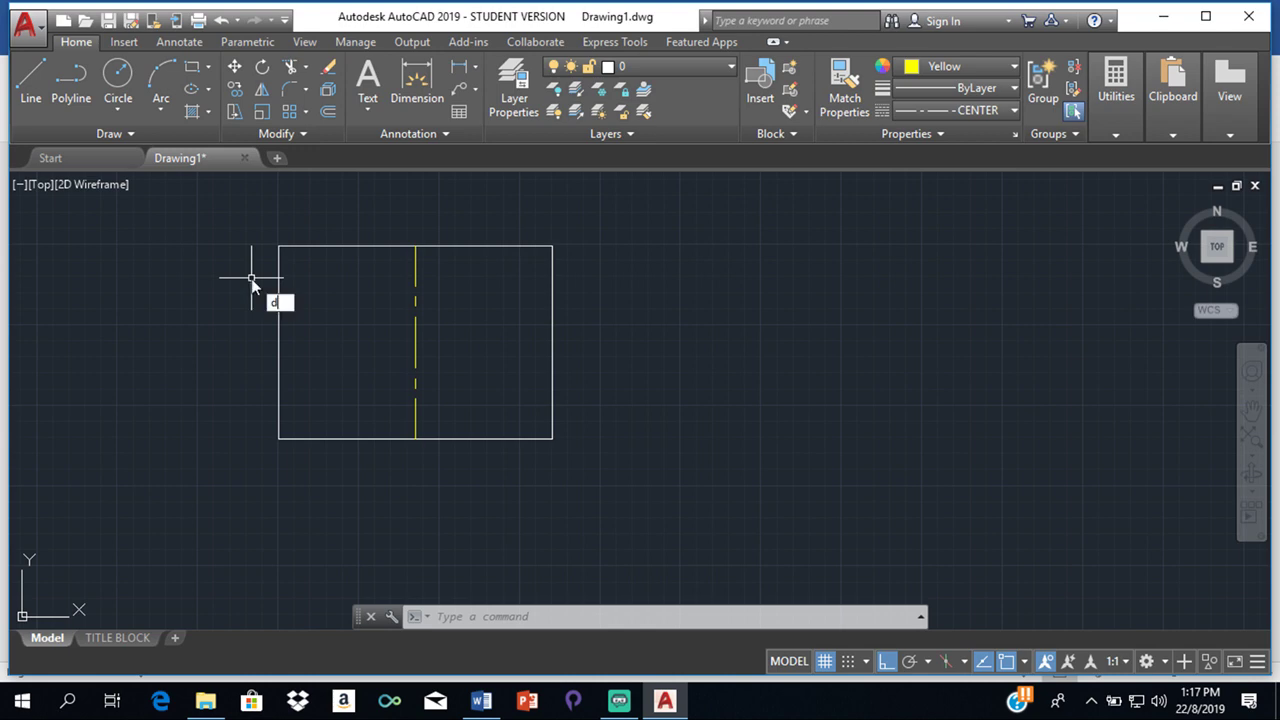
Divide the rectangle's left edge into 4 equal segments
text(iv)
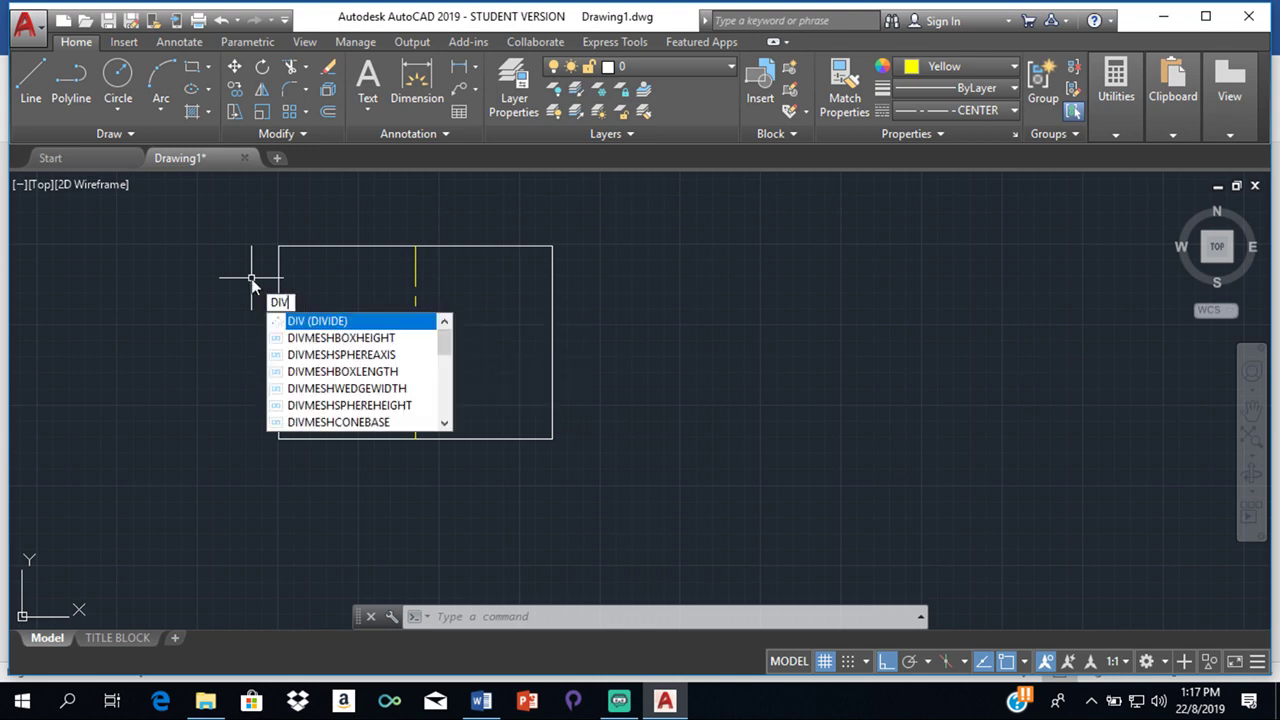
key(Return)
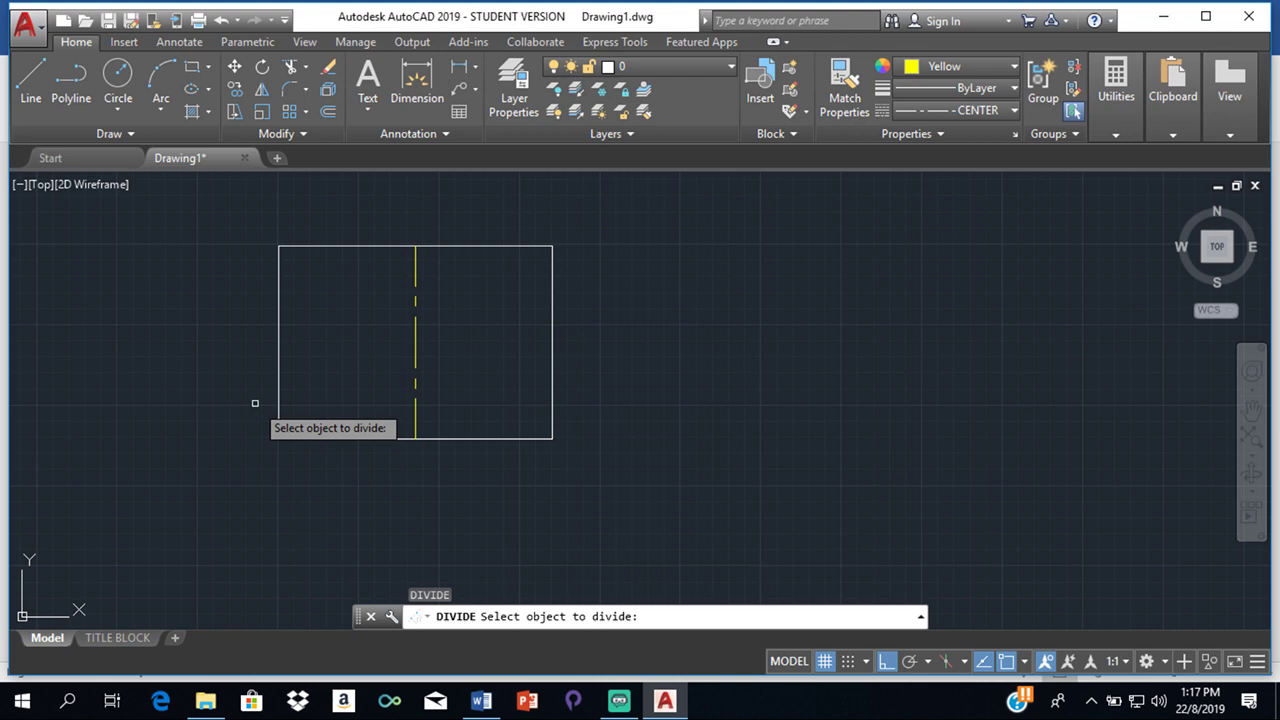
click(278, 310)
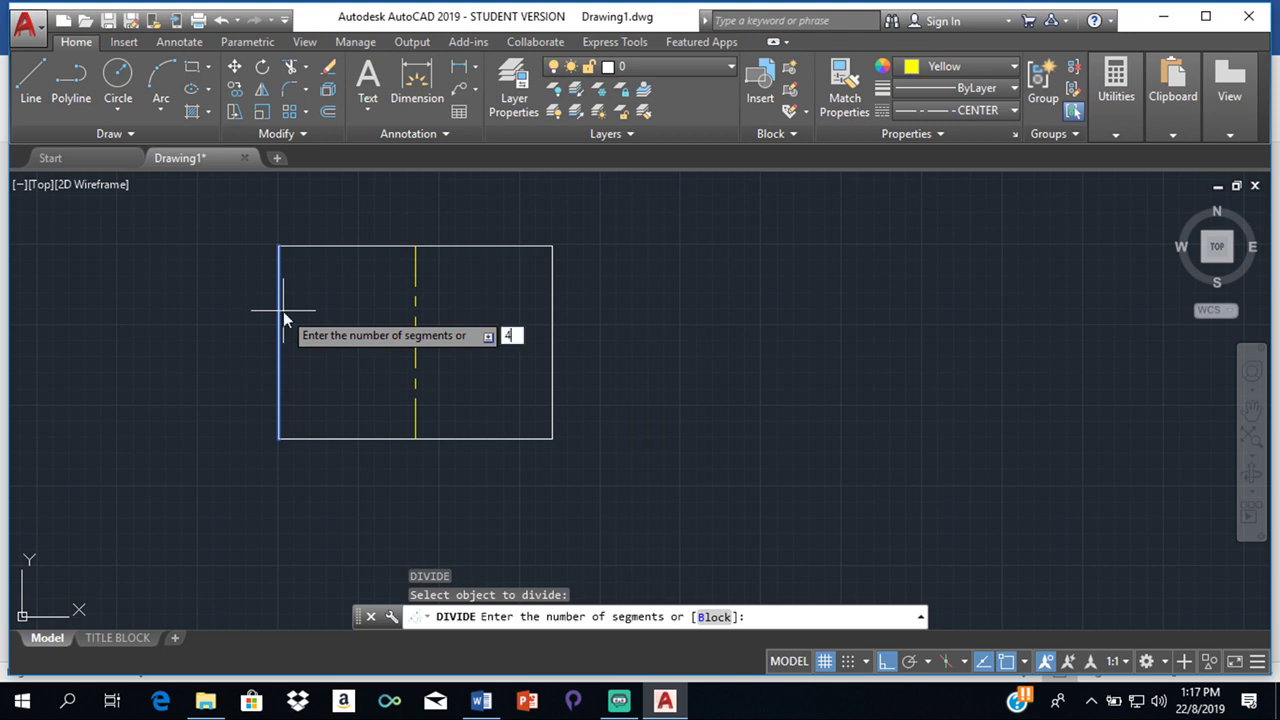
key(Return)
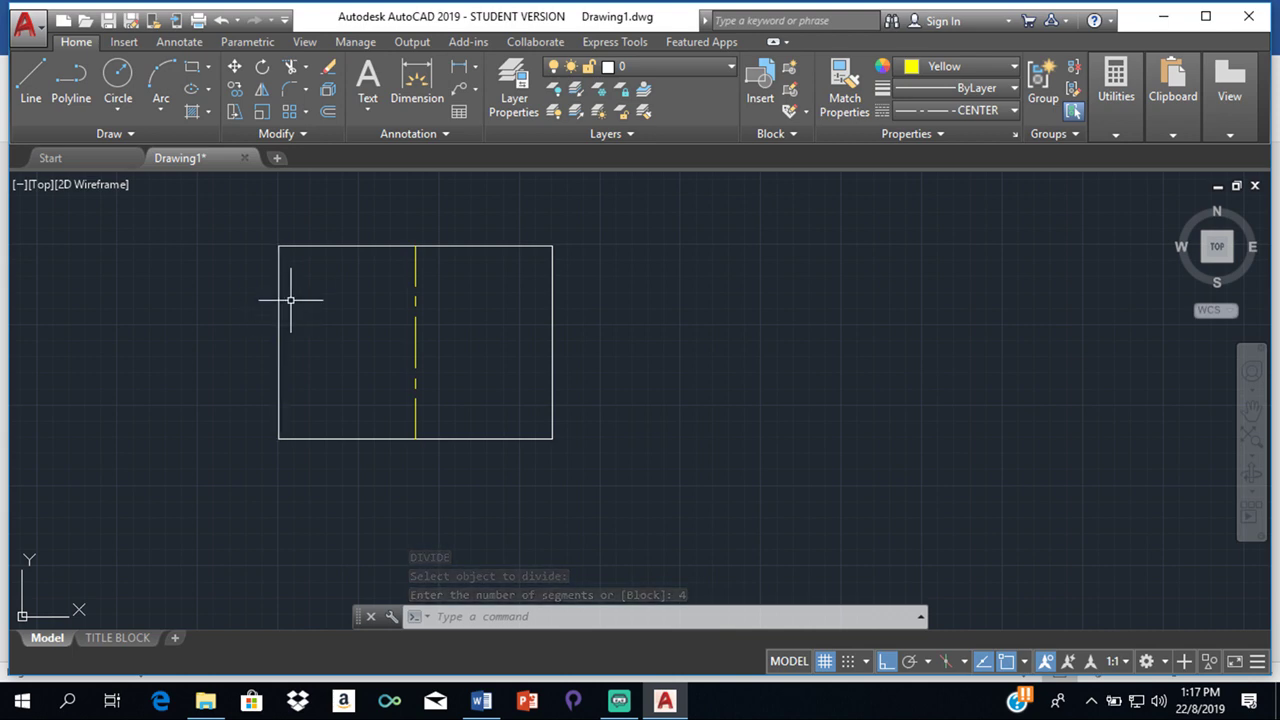
click(30, 92)
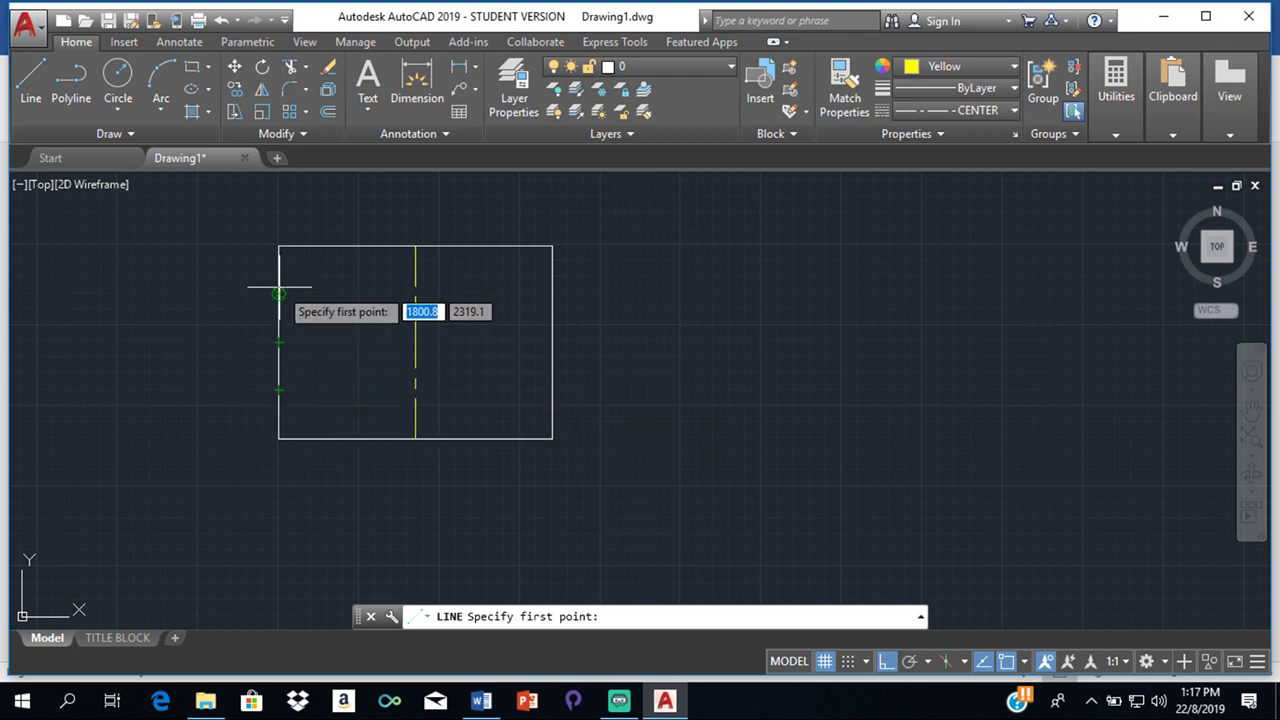
key(Escape)
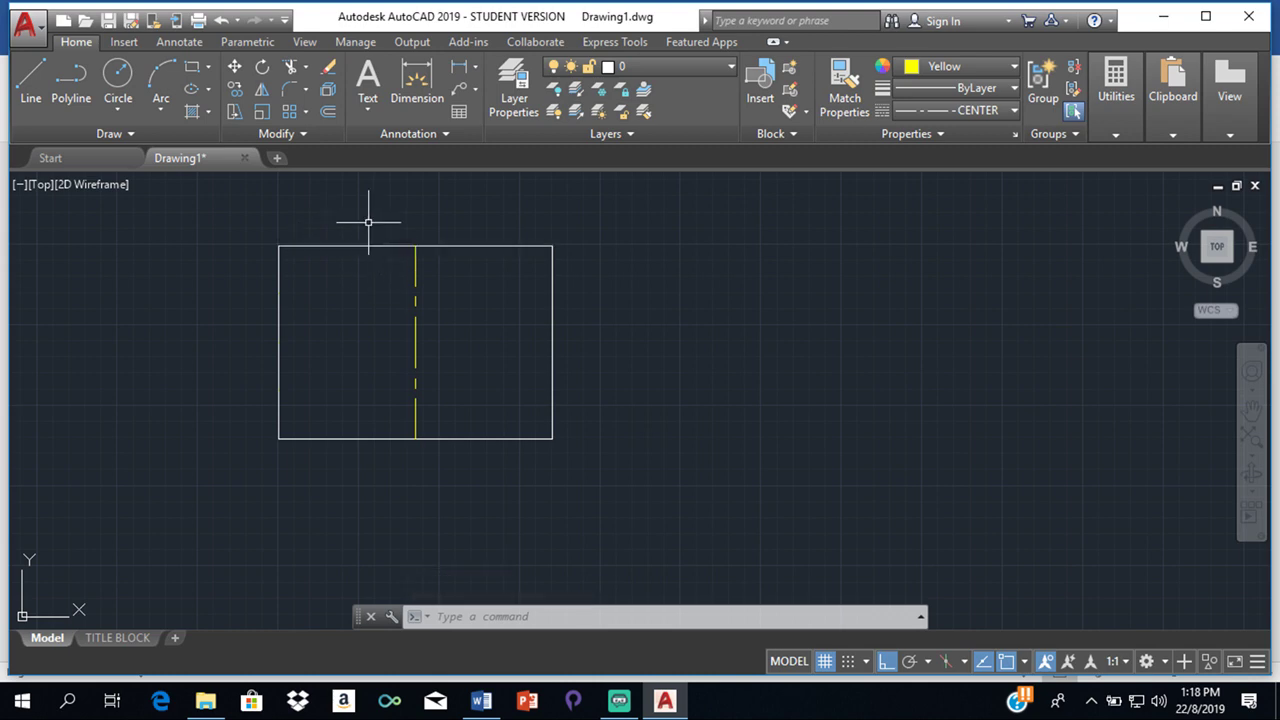
Divide the rectangle's top edge into 8 equal segments
text(DIV)
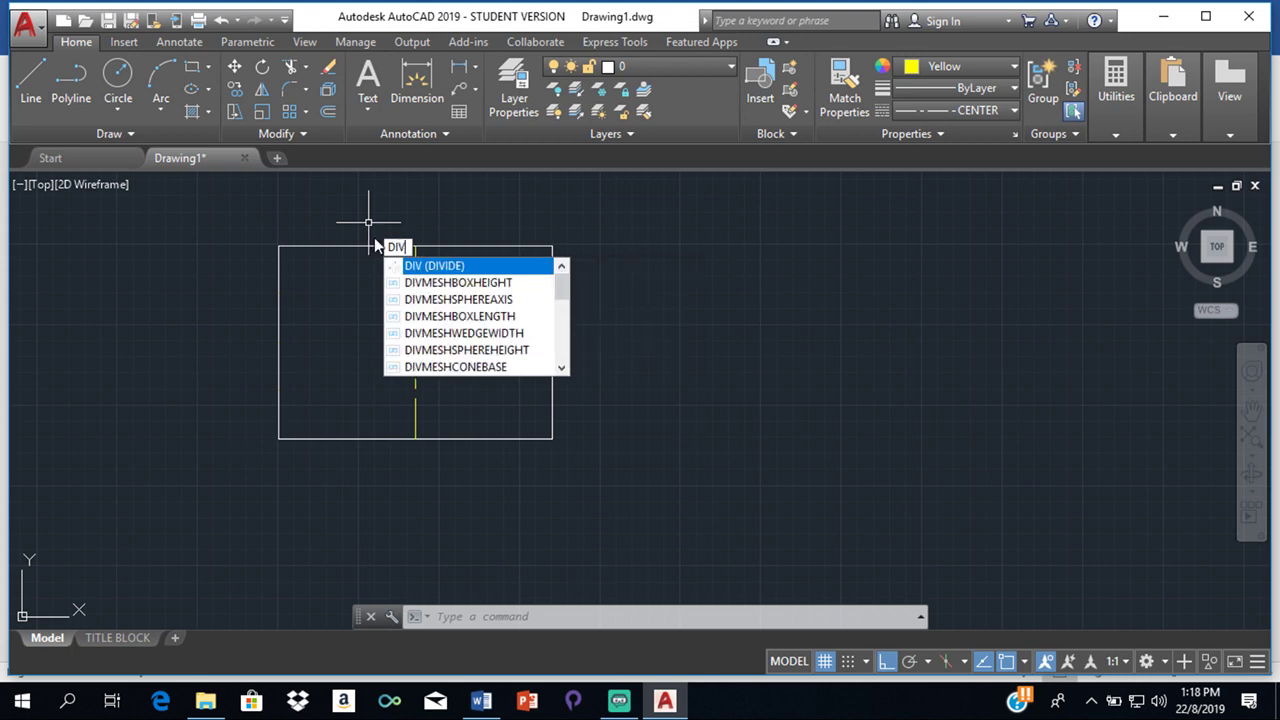
key(Return)
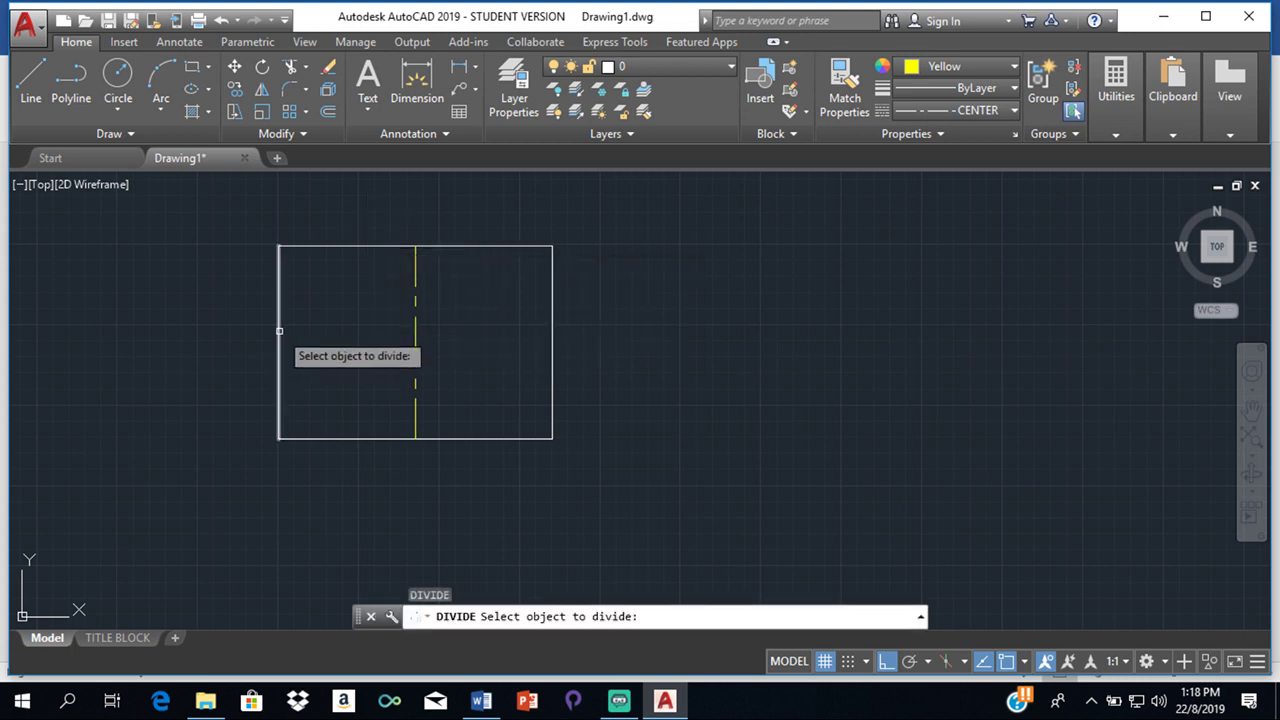
click(348, 245)
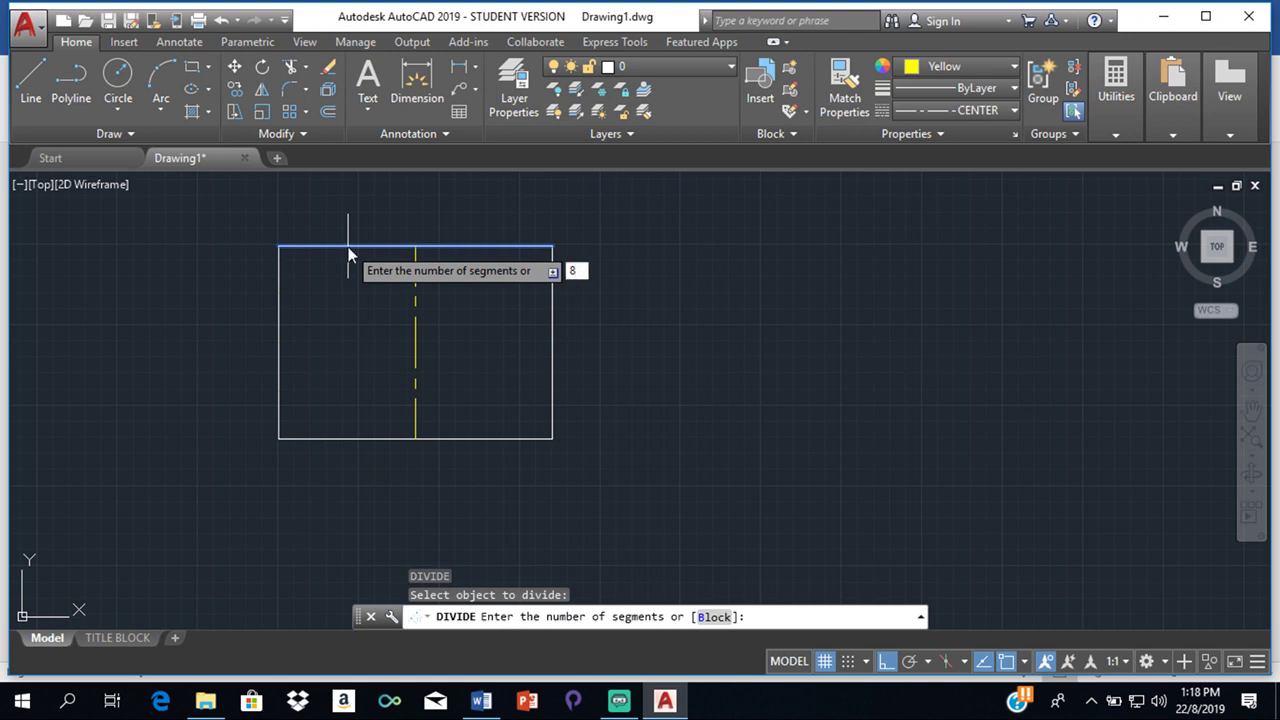
key(Return)
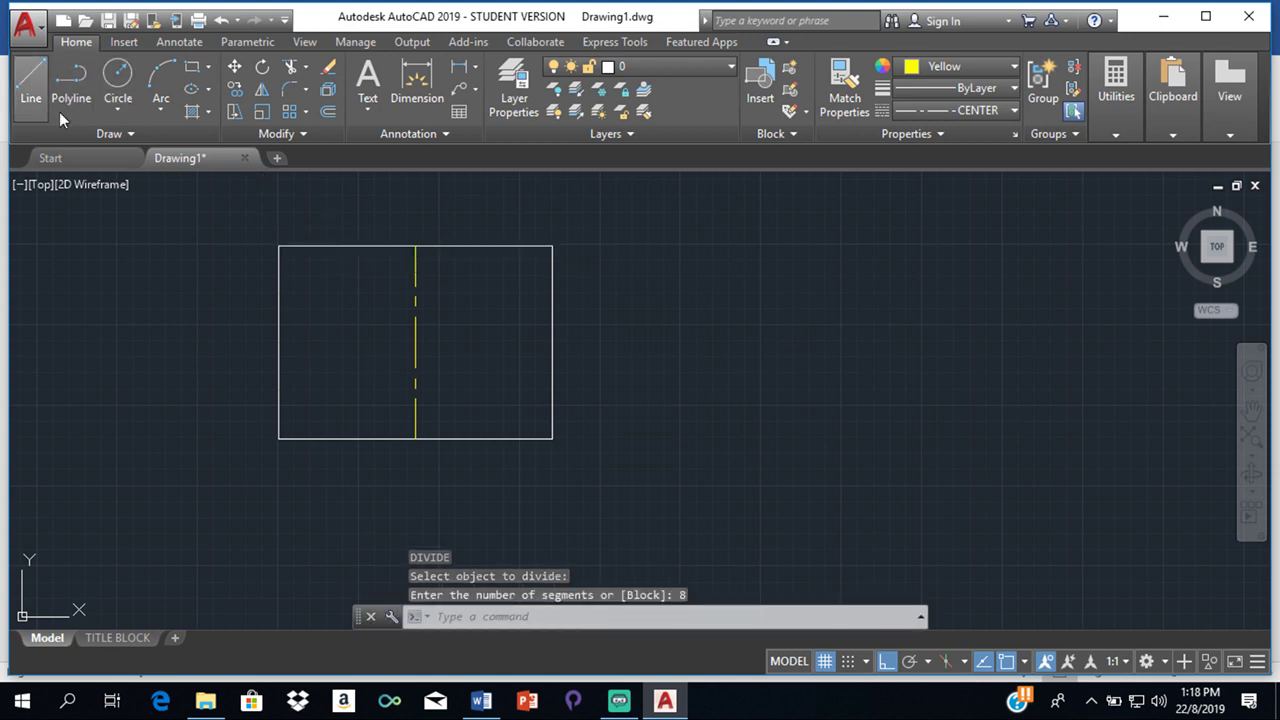
Set the current object colour to red and the current linetype to Continuous
click(33, 80)
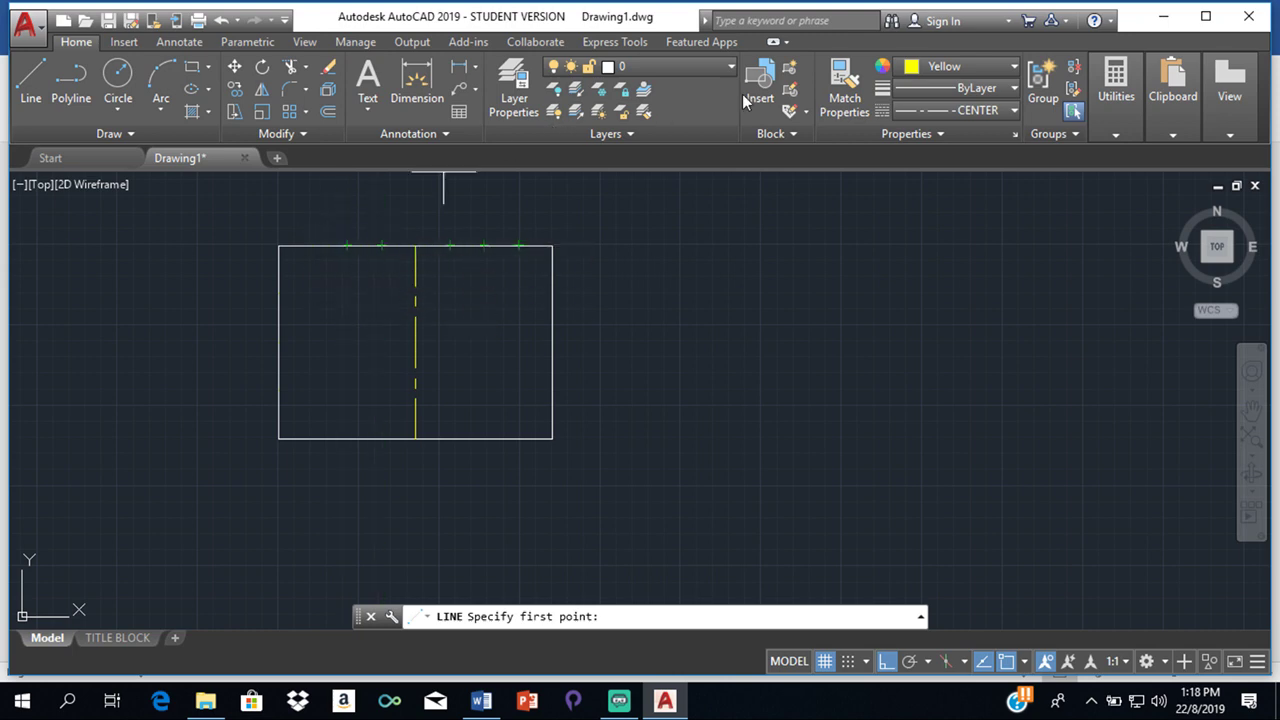
click(996, 67)
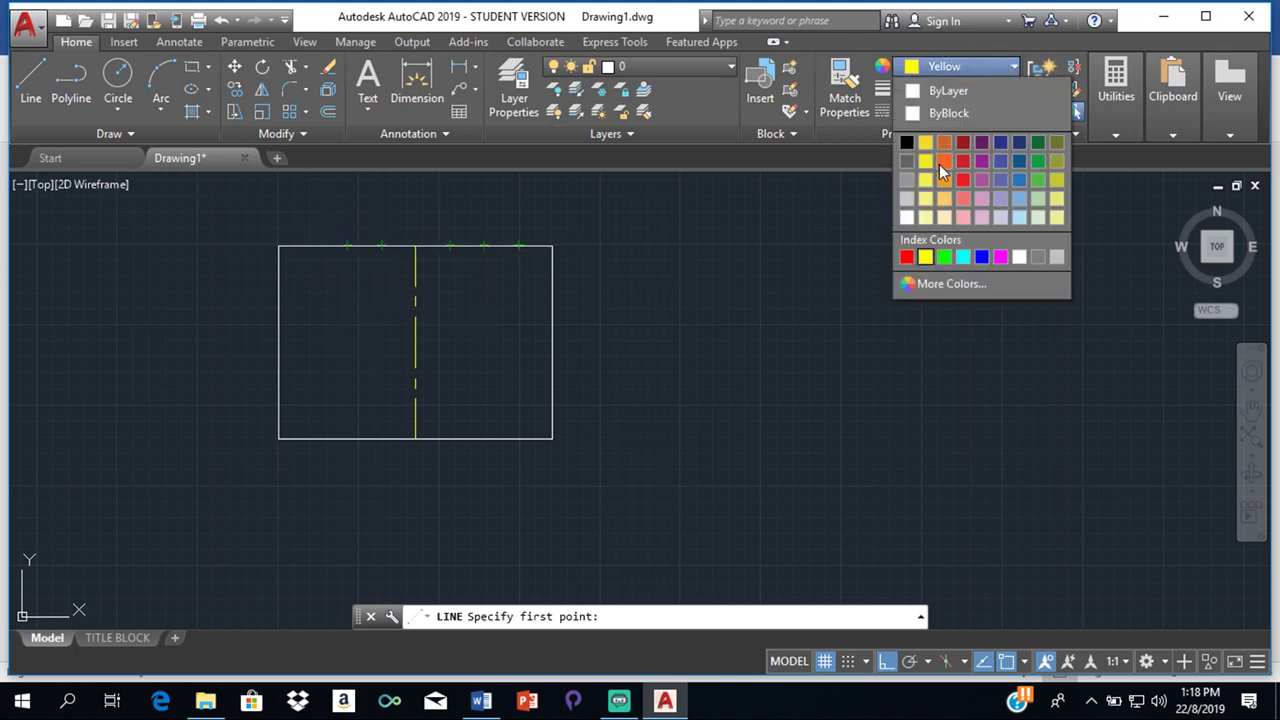
click(907, 258)
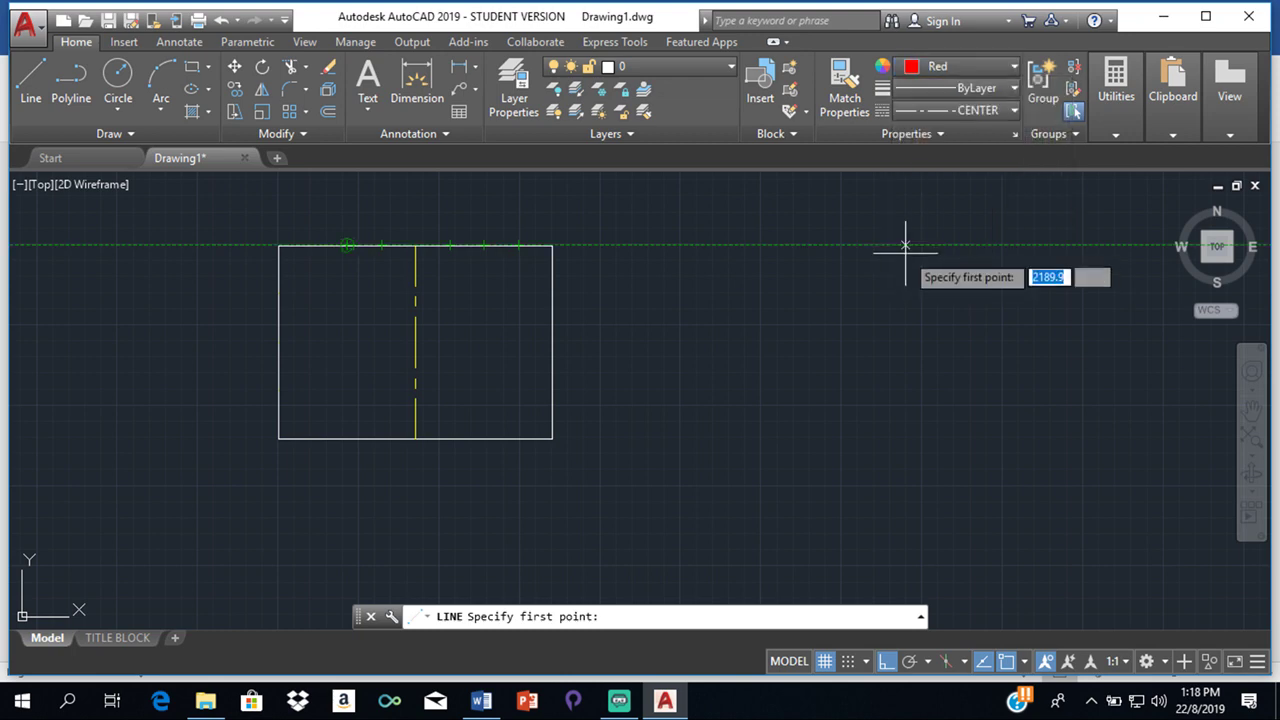
click(313, 245)
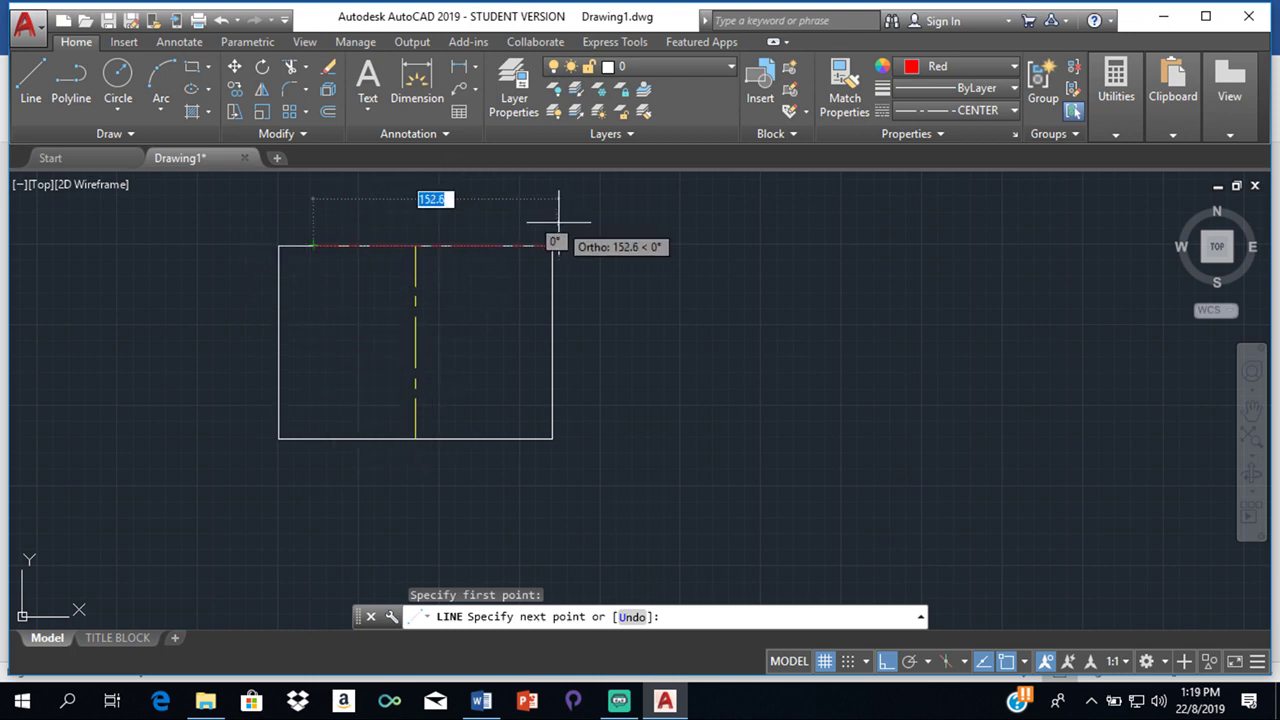
key(Escape)
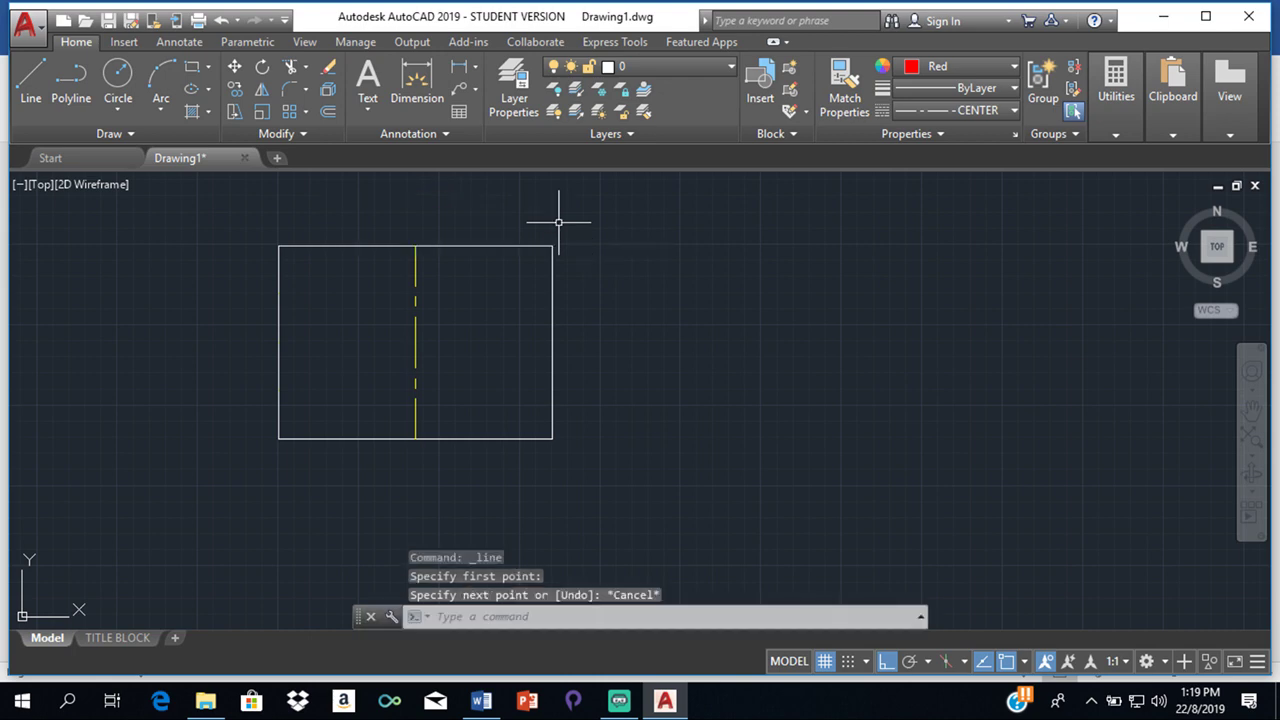
click(1015, 110)
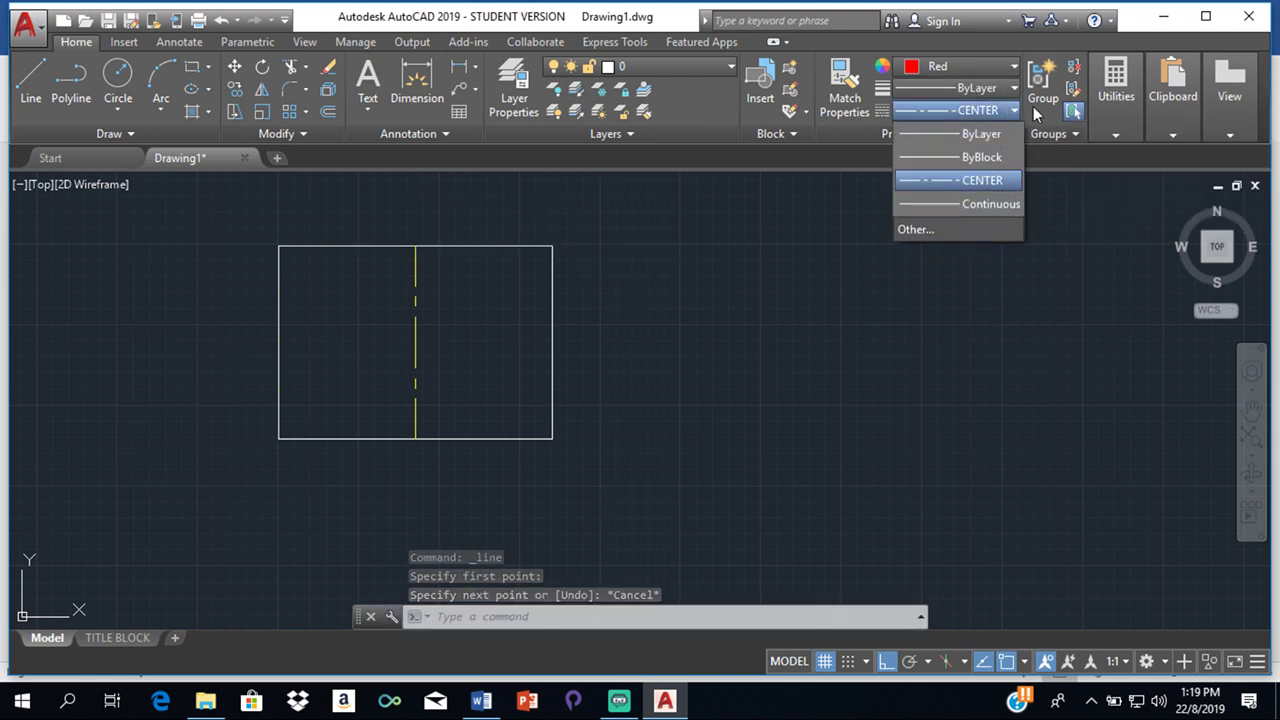
click(944, 203)
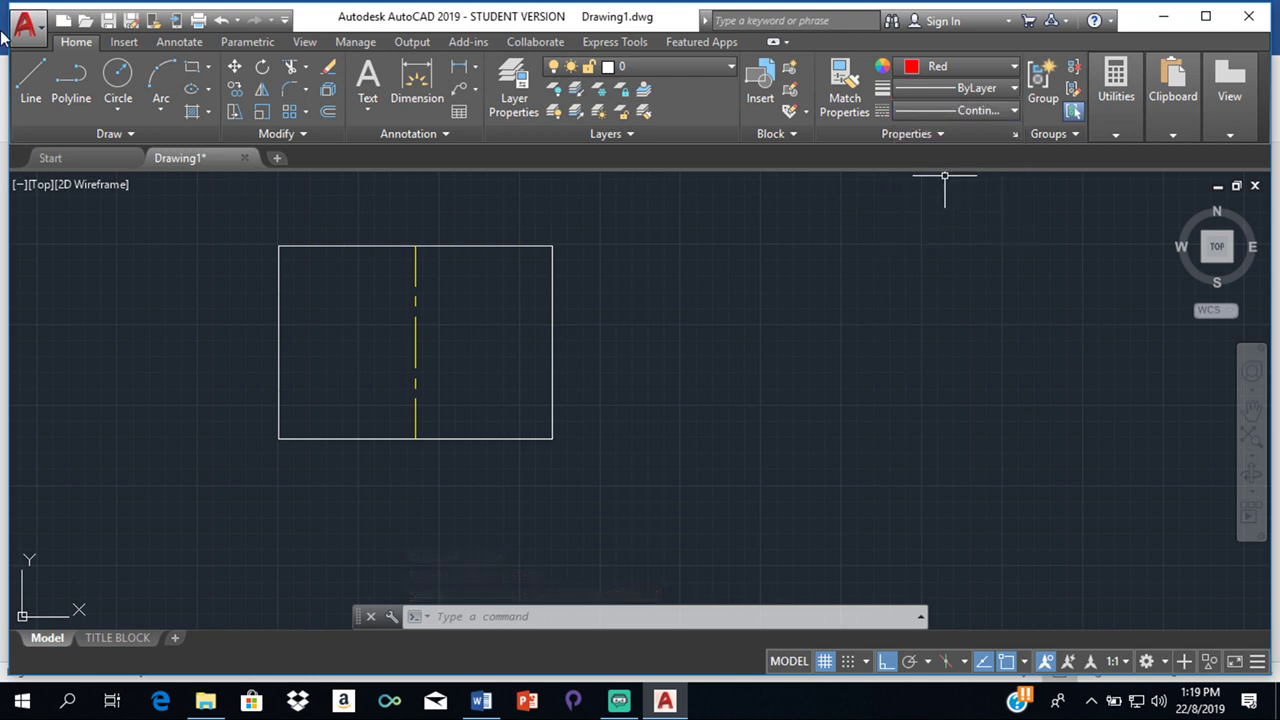
Draw three vertical lines from the top edge's division nodes left of the centre line, each perpendicular to the bottom edge
click(38, 119)
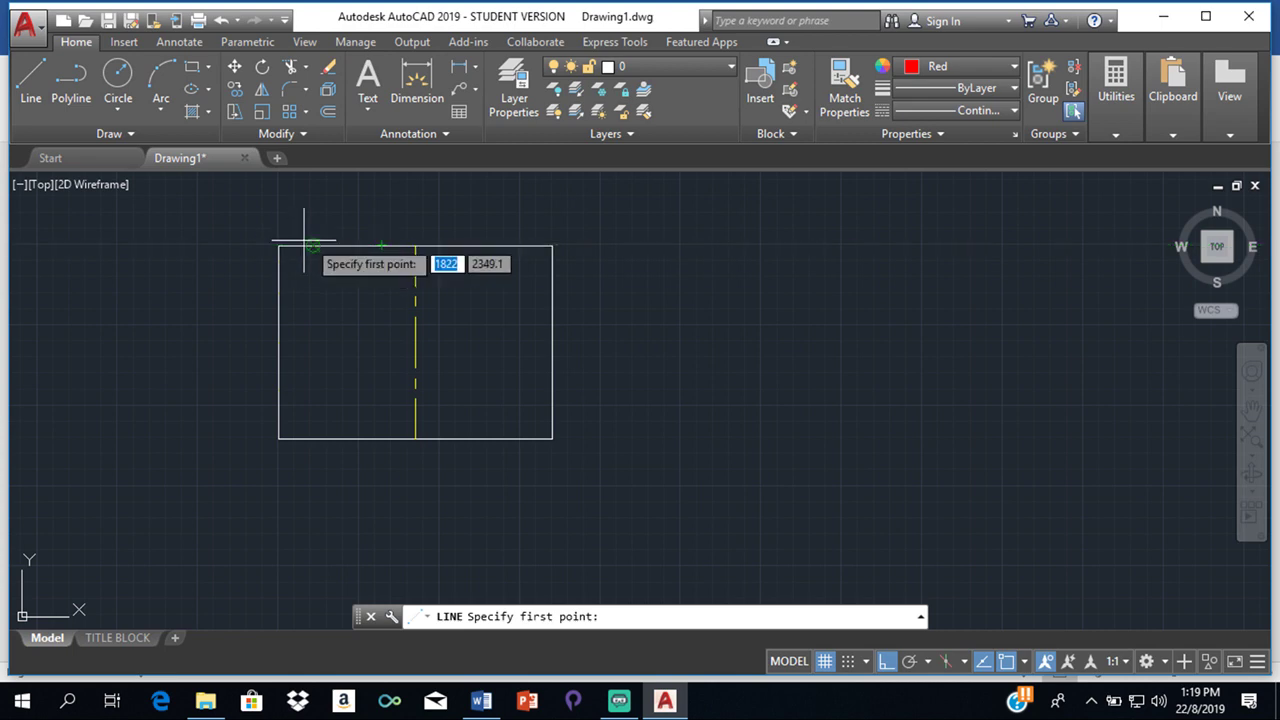
click(313, 245)
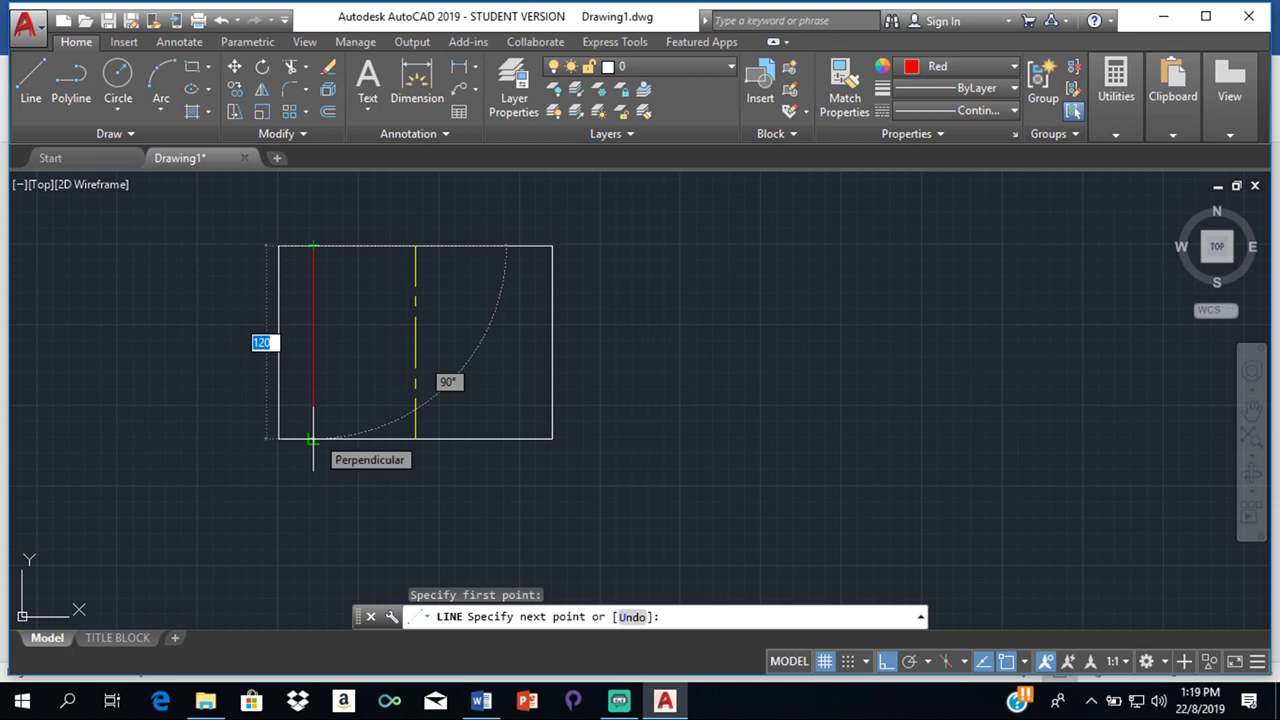
click(313, 438)
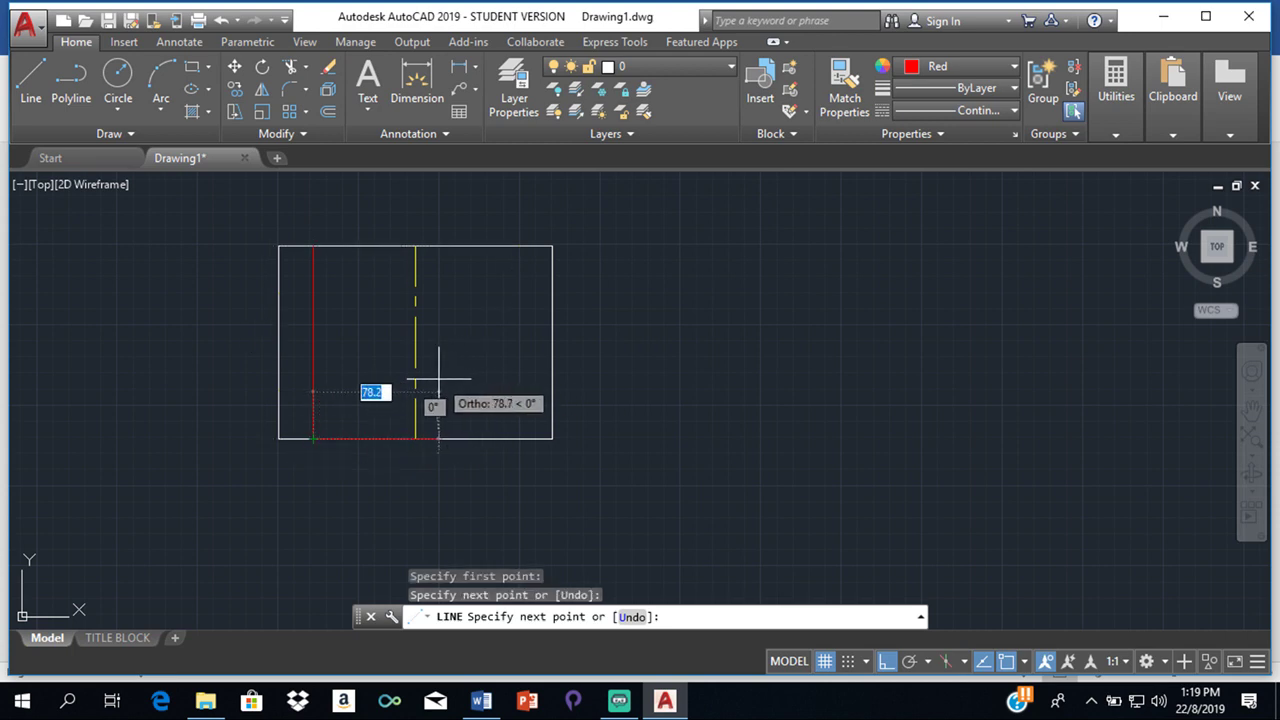
key(Return)
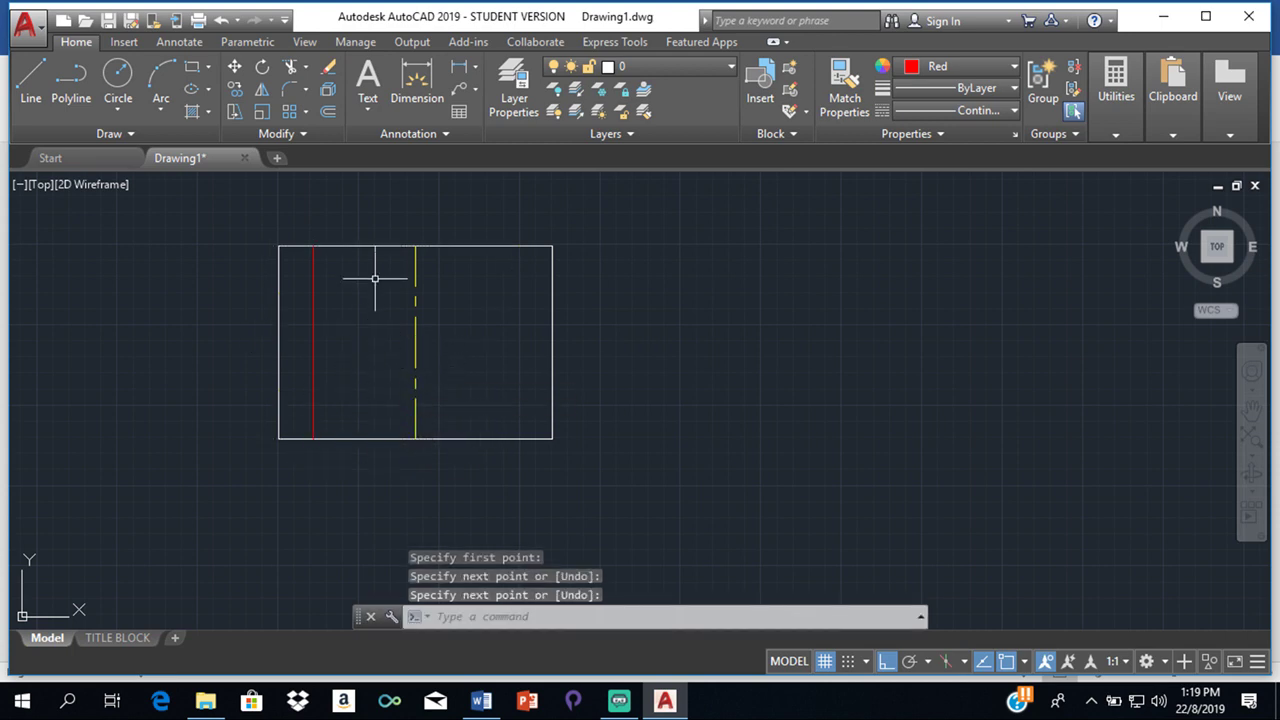
key(Return)
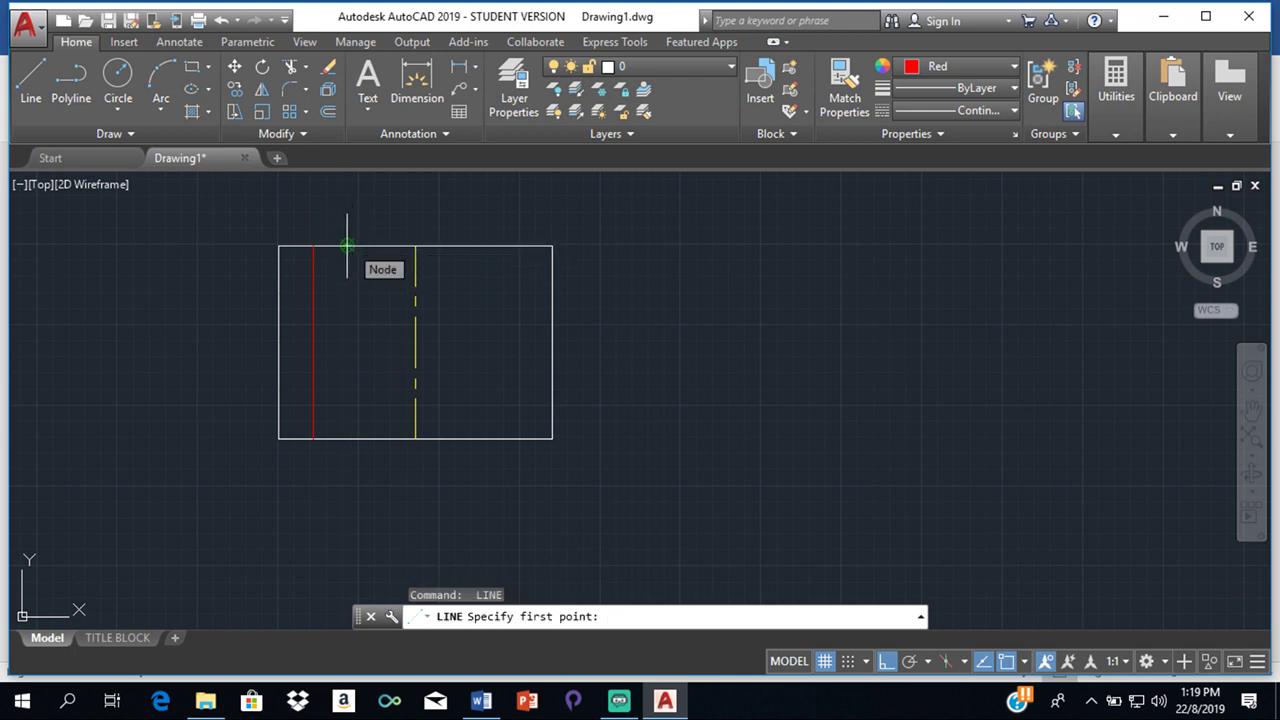
click(347, 245)
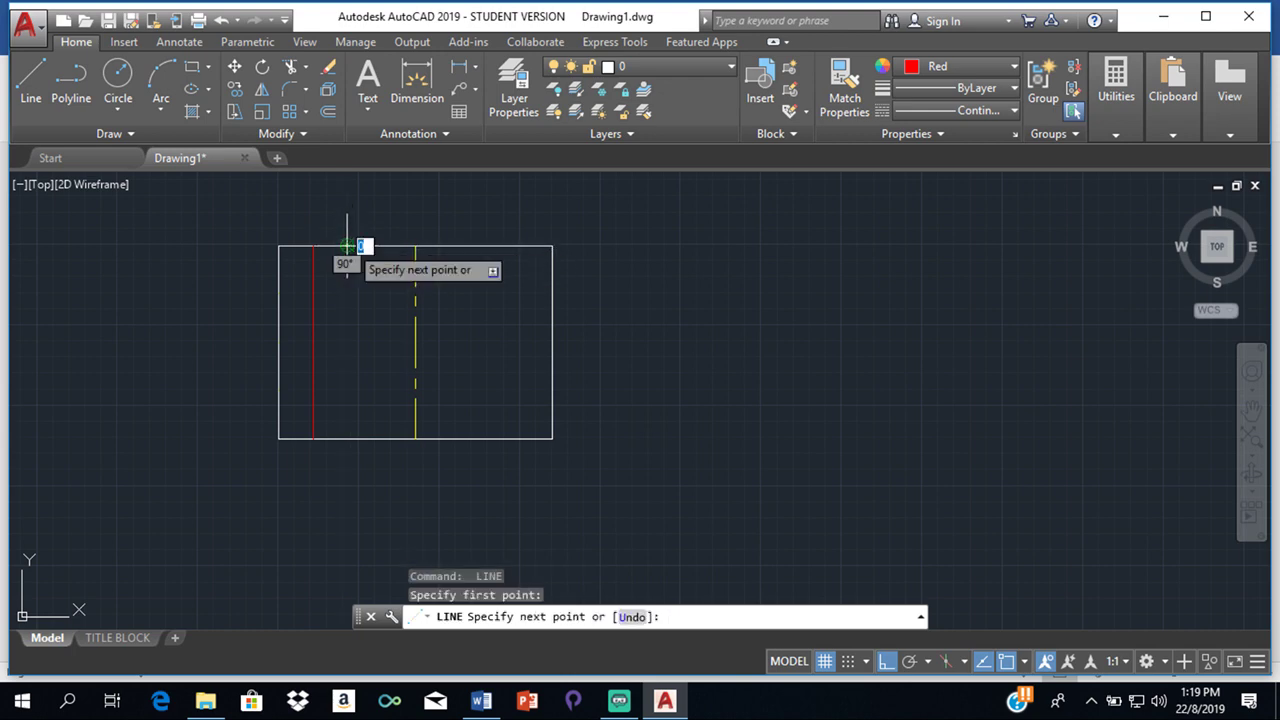
click(347, 438)
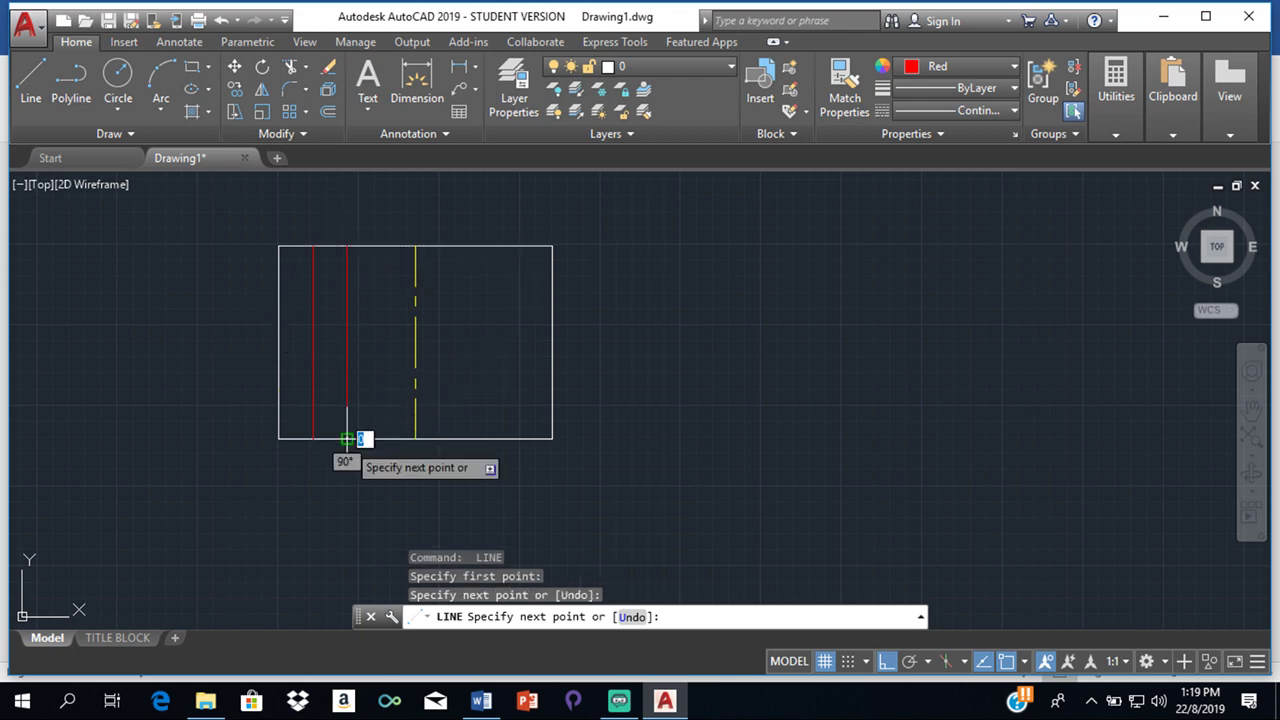
key(Return)
key(Return)
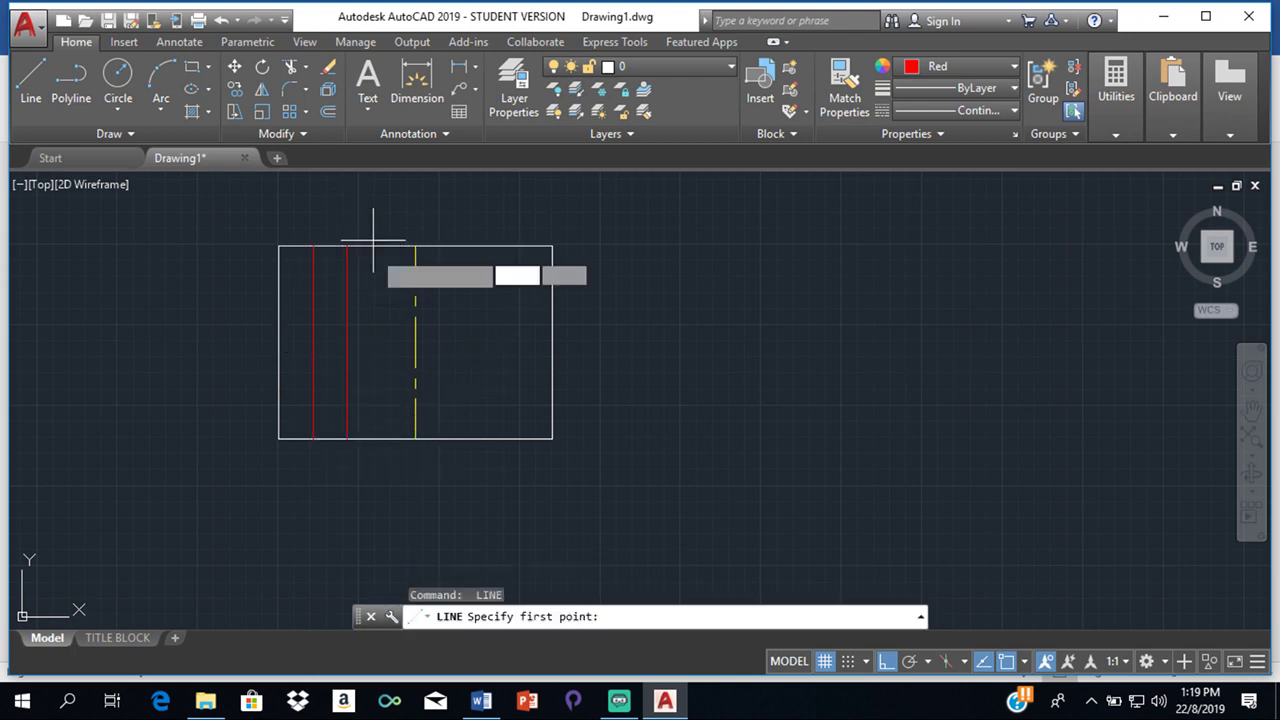
click(381, 245)
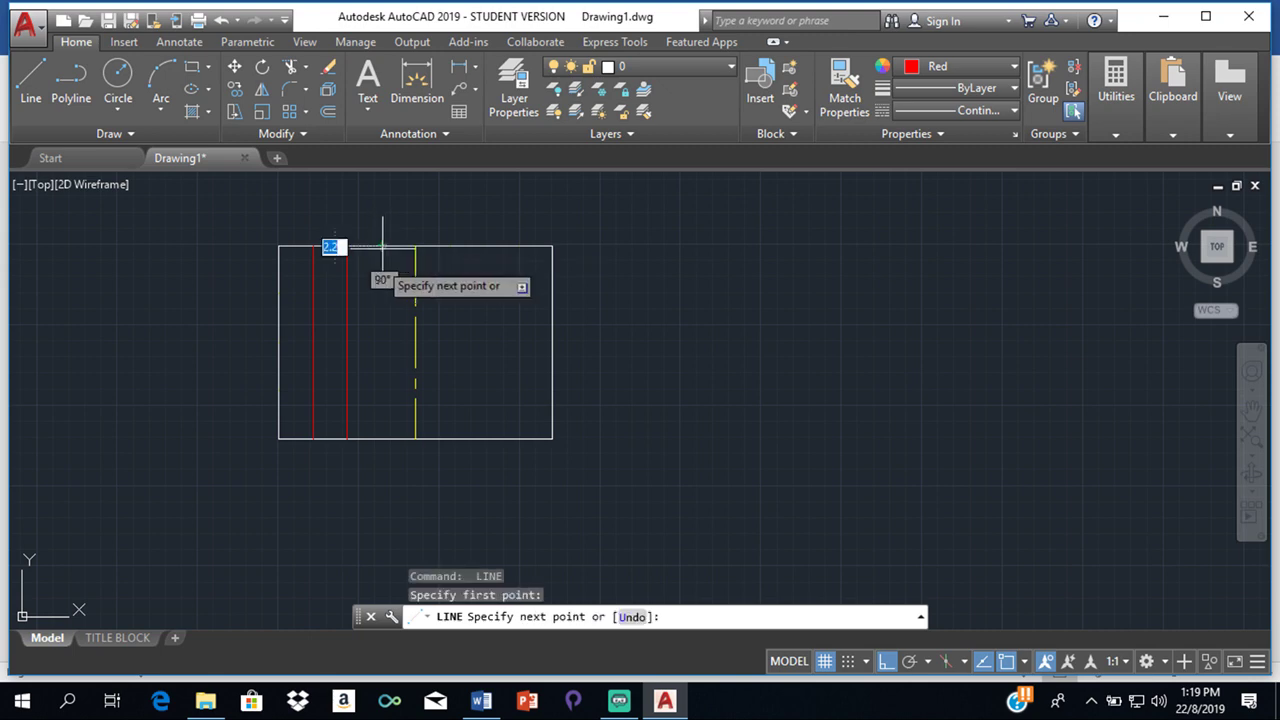
click(381, 438)
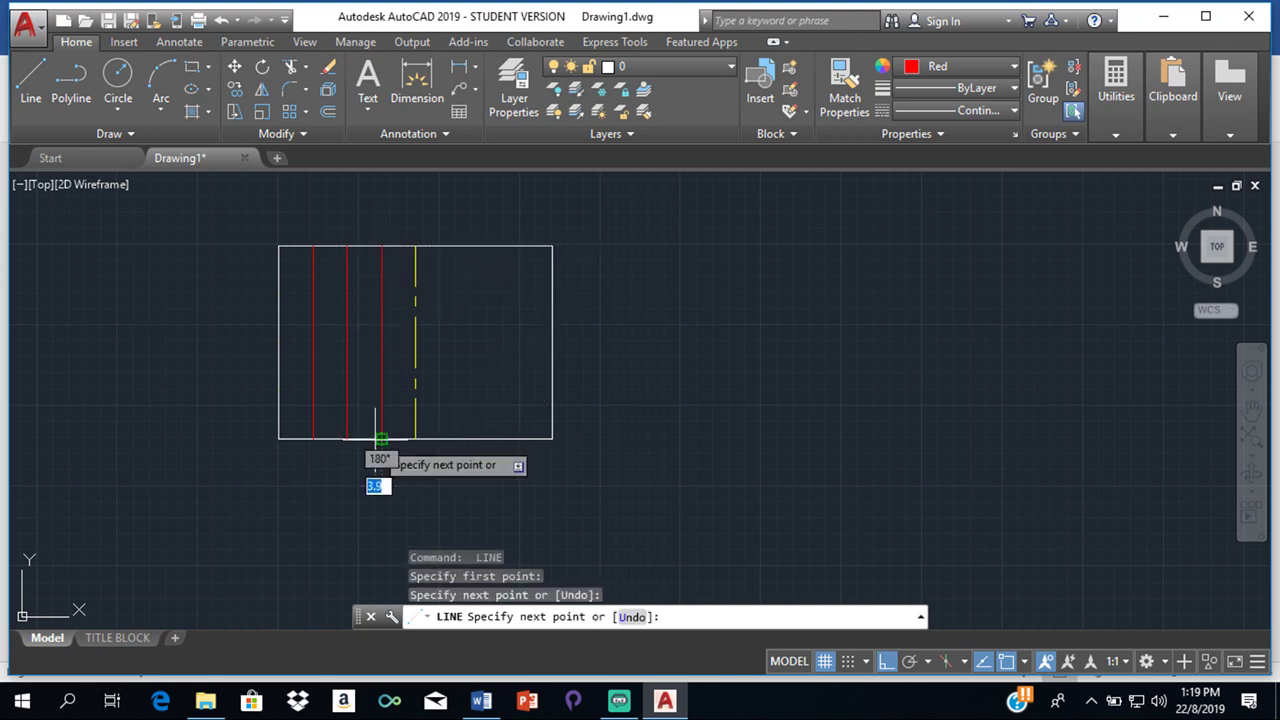
key(Return)
Draw three vertical lines from the top edge's division nodes right of the centre line down to the bottom edge
key(Return)
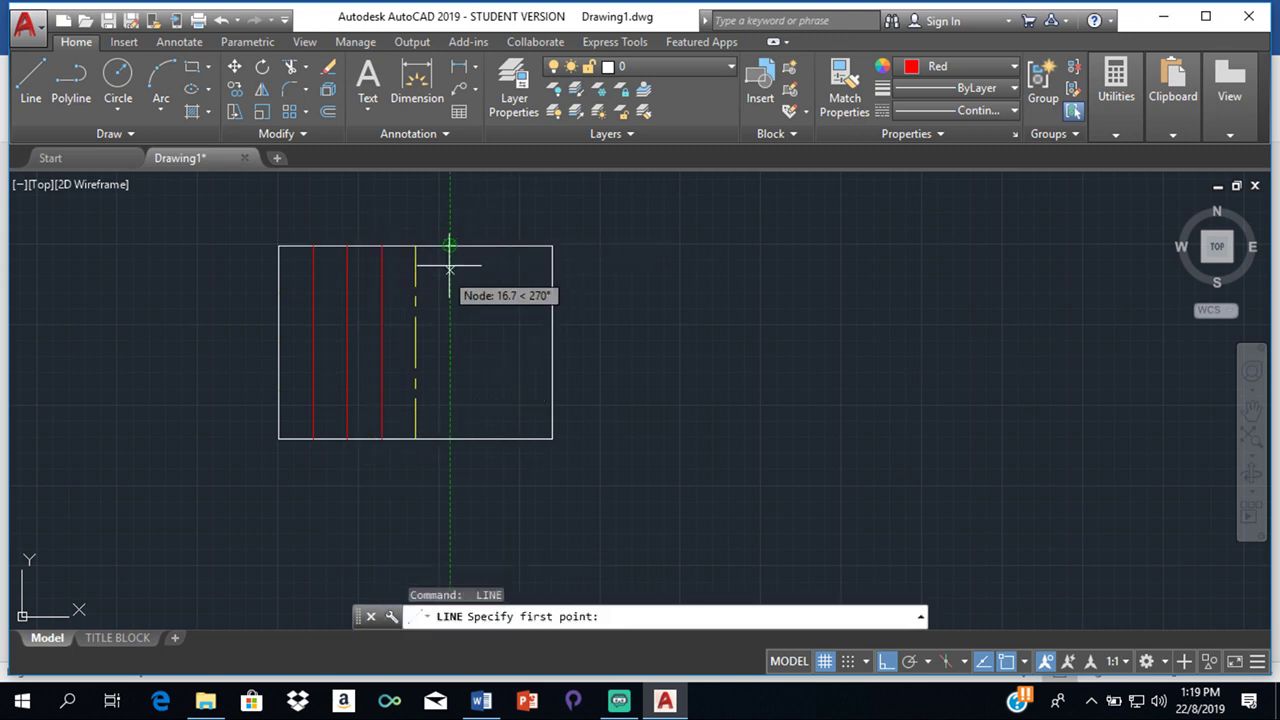
click(450, 245)
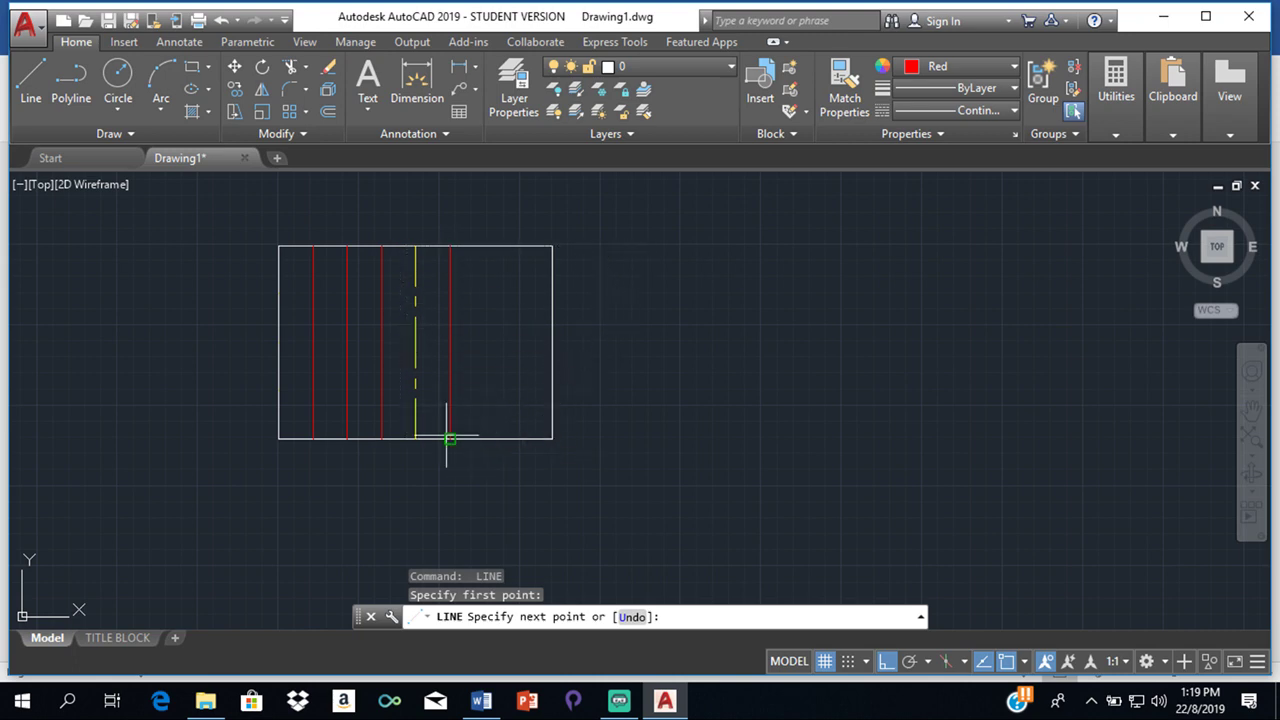
click(450, 438)
key(Return)
key(Return)
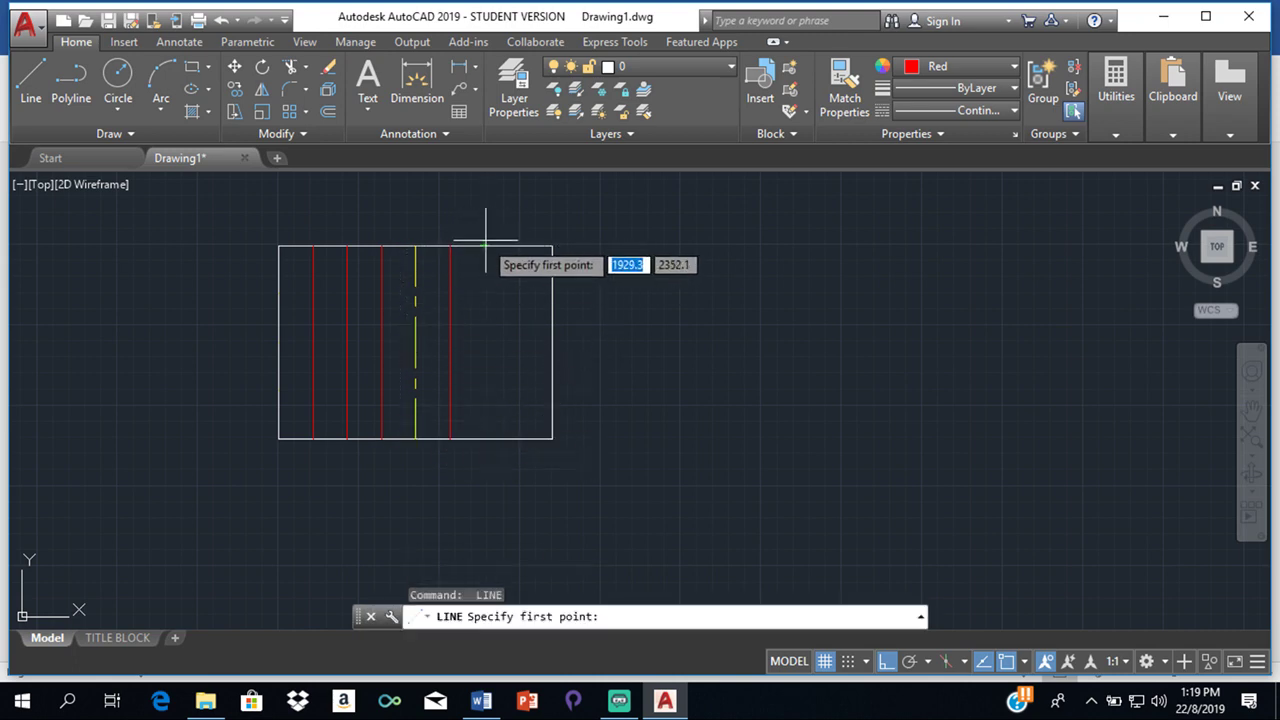
click(484, 245)
click(484, 438)
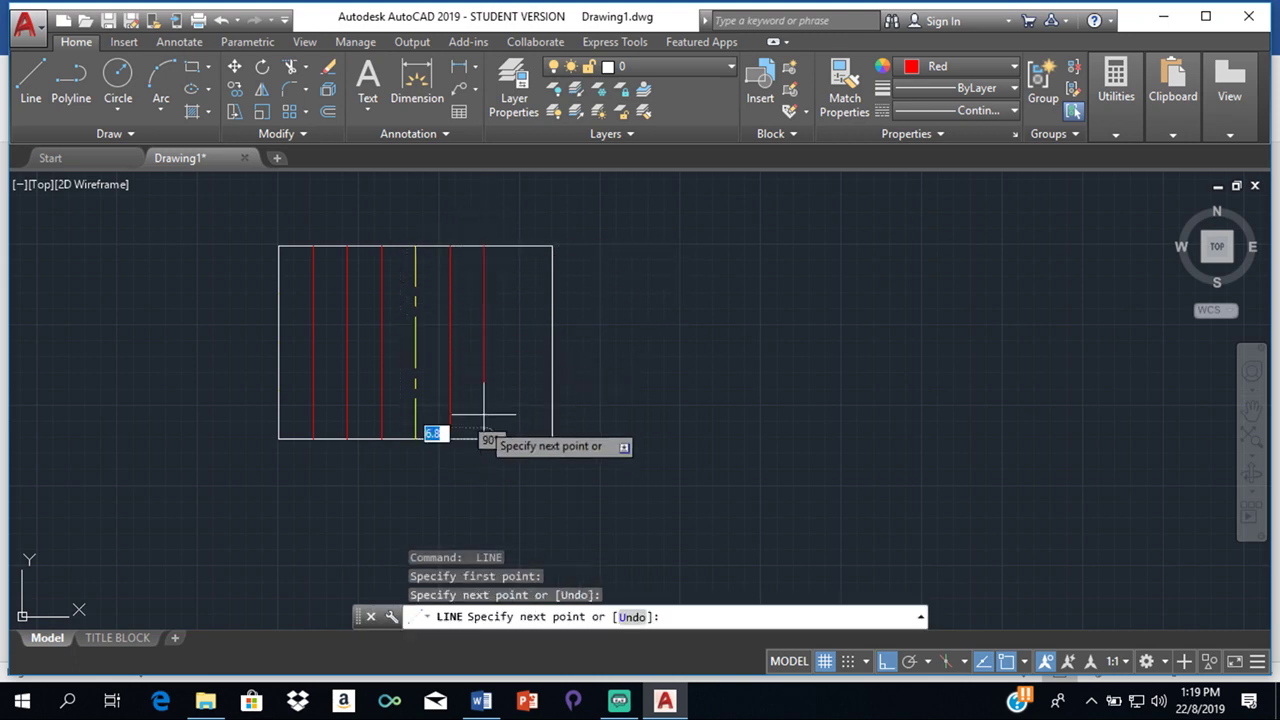
key(Return)
key(Return)
click(518, 245)
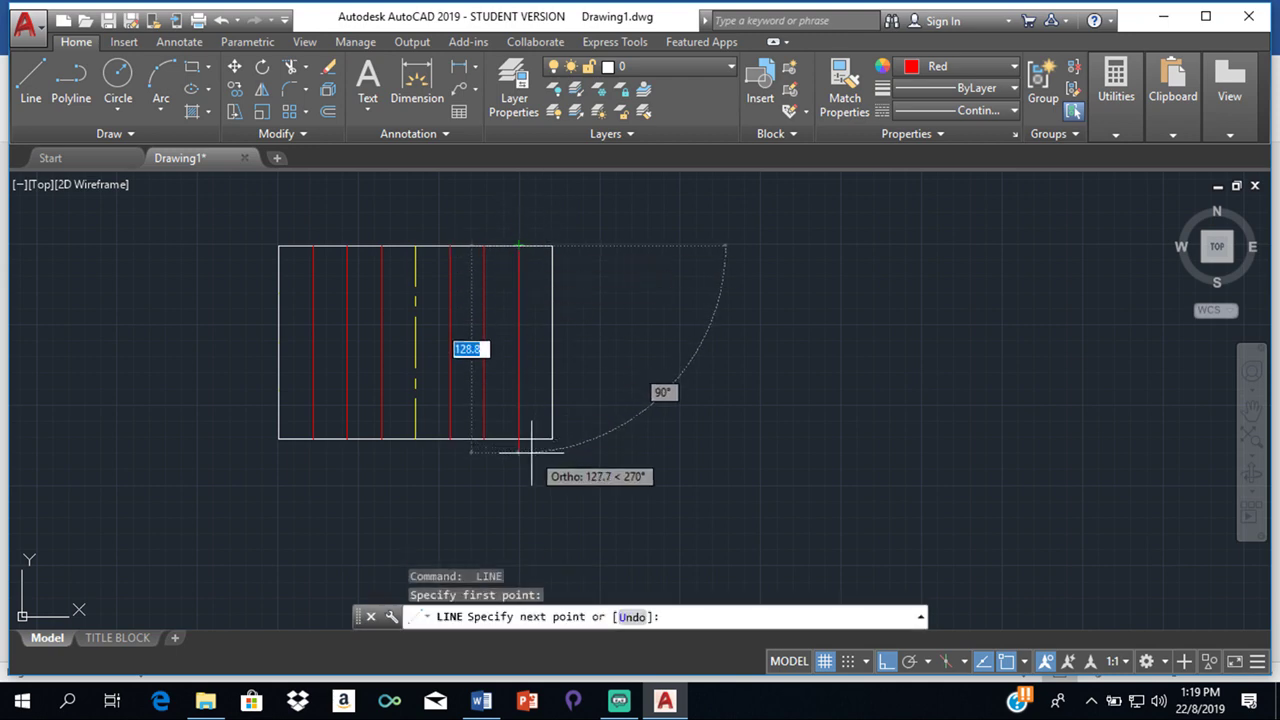
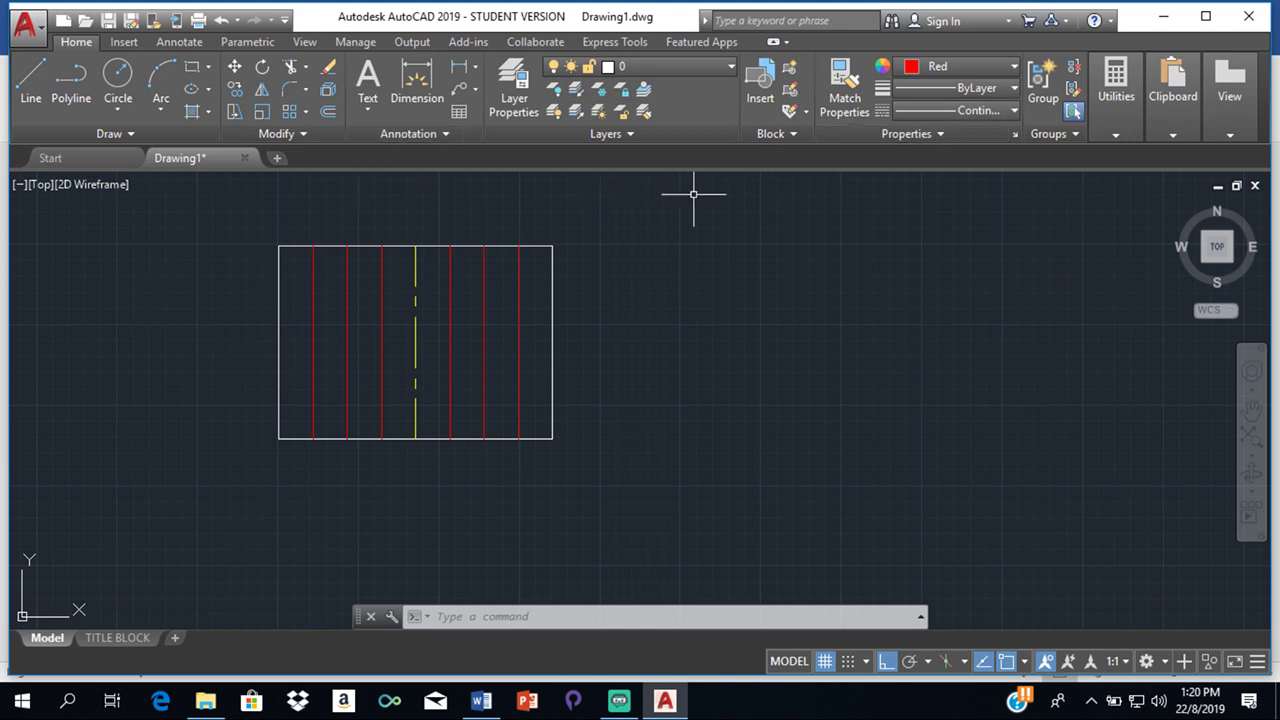
Set the current object colour to blue
click(980, 71)
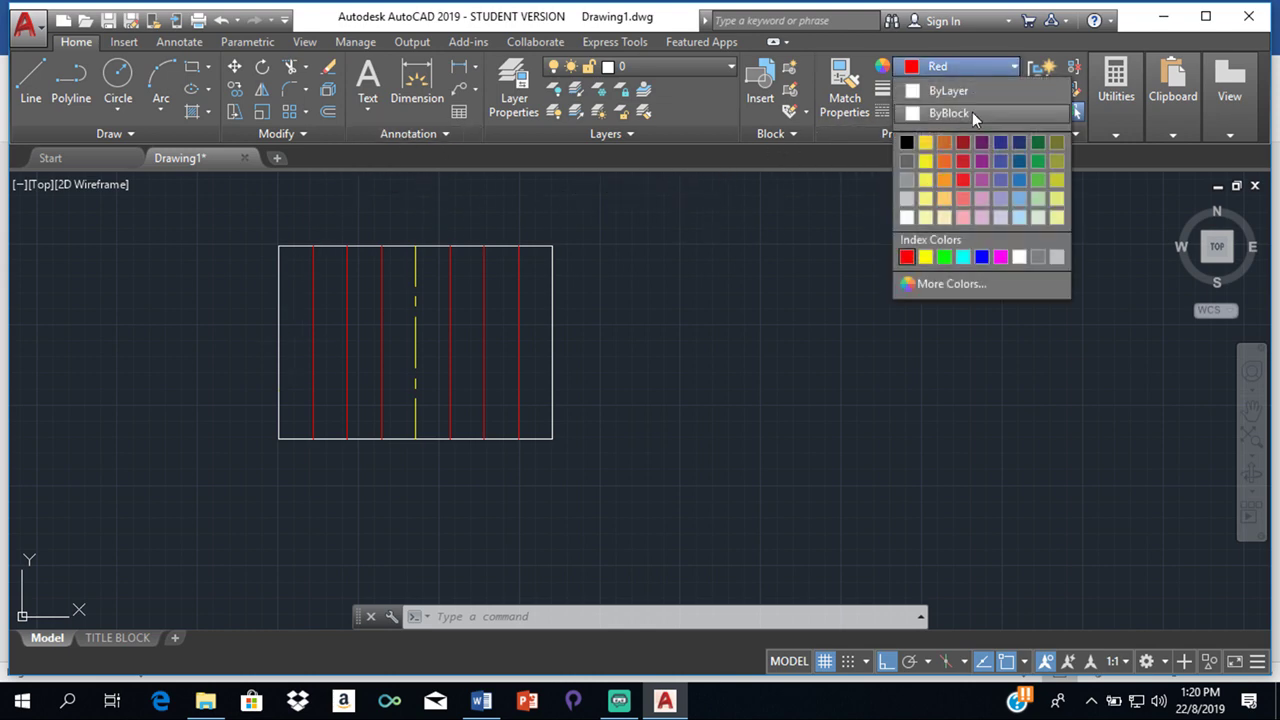
click(981, 257)
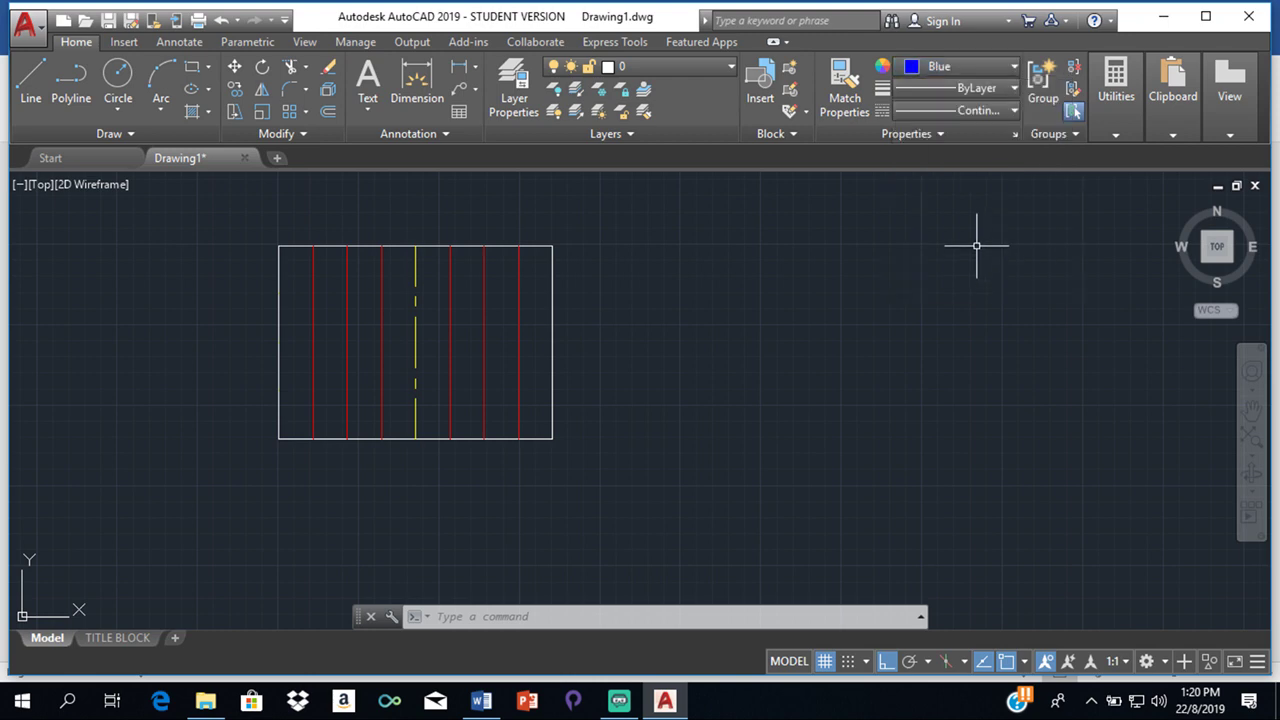
With Ortho off, draw a blue line from the centre line's top node to the uppermost division node on the rectangle's left edge
click(17, 88)
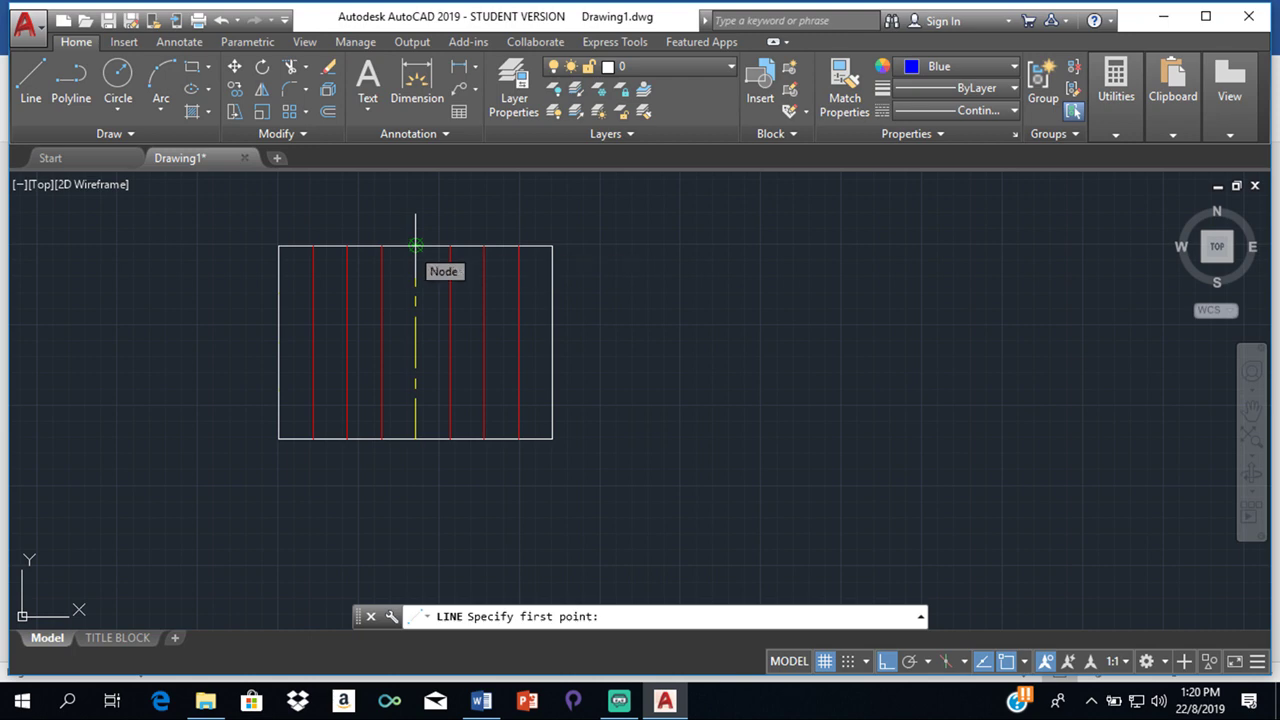
click(415, 245)
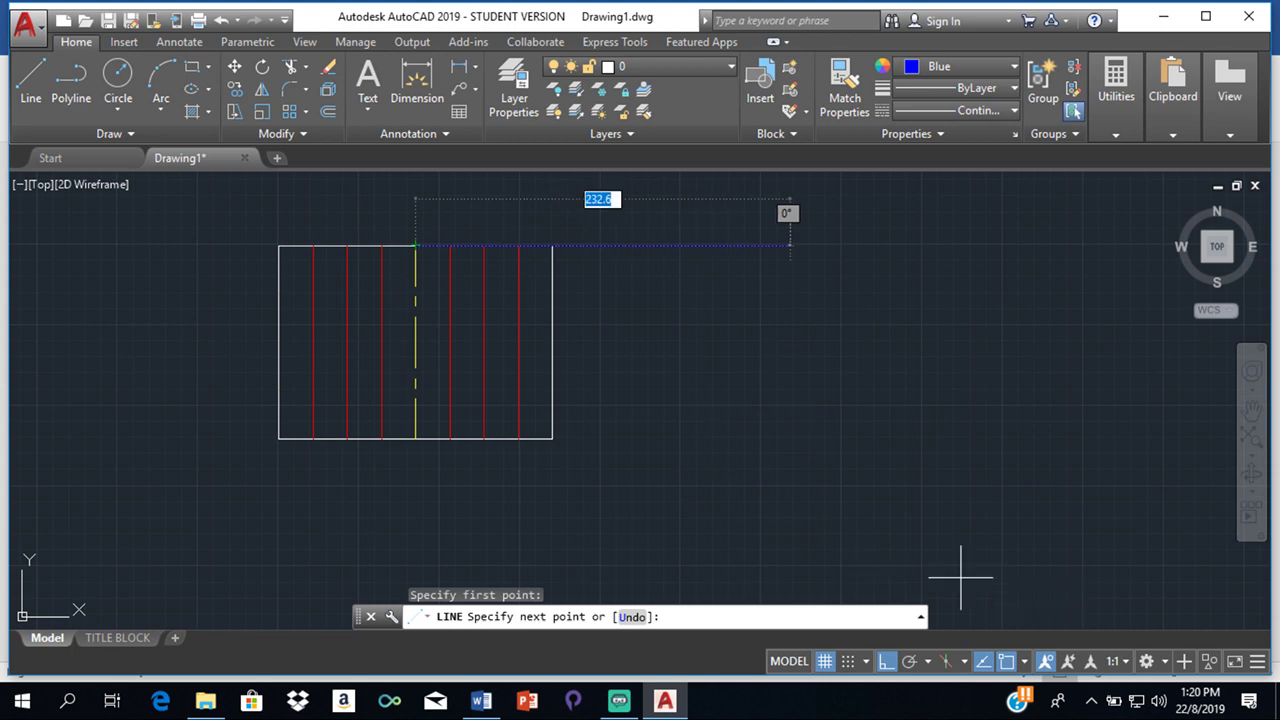
click(888, 664)
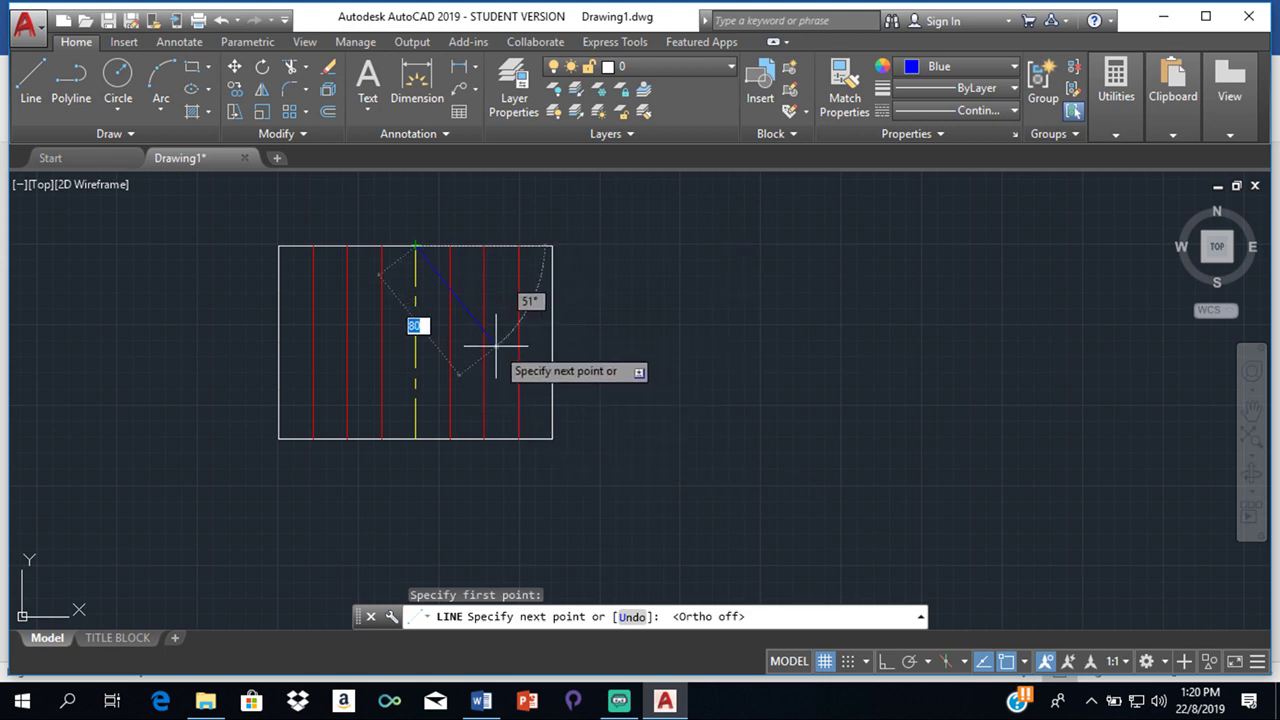
click(278, 293)
key(Return)
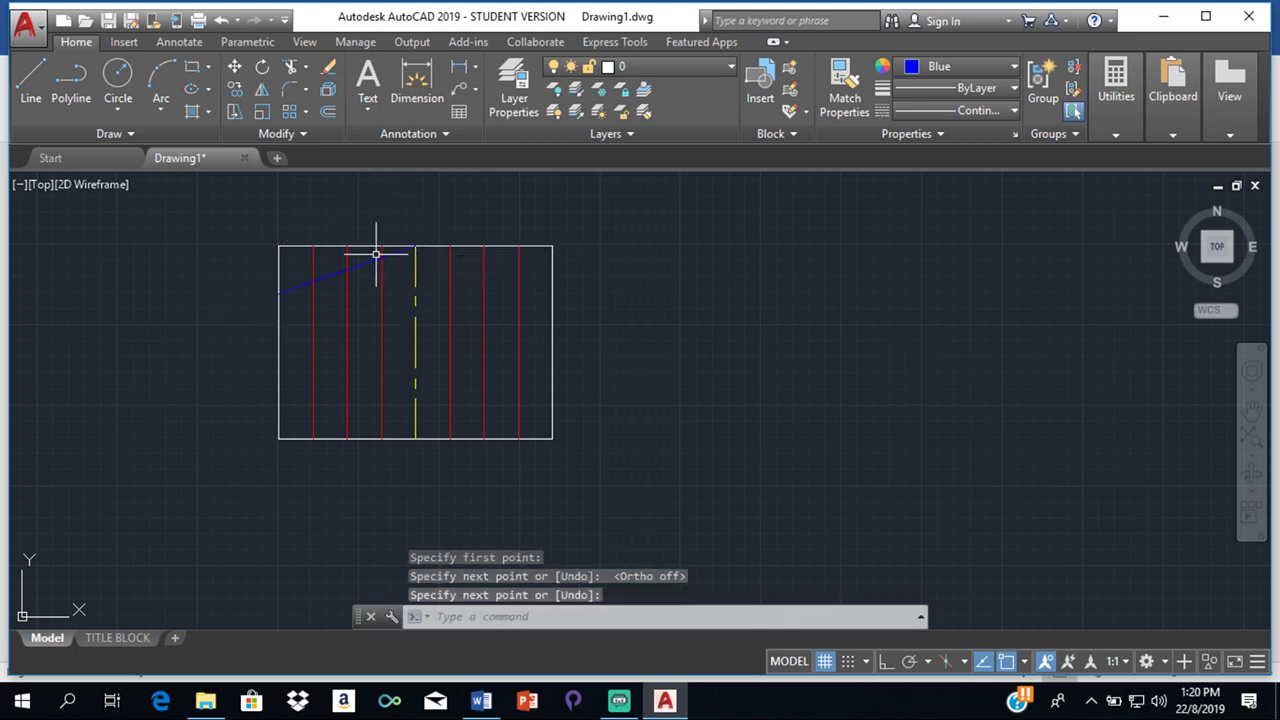
Draw two more lines from the centre line's top node to the second and third division nodes down the left edge
key(Return)
click(415, 246)
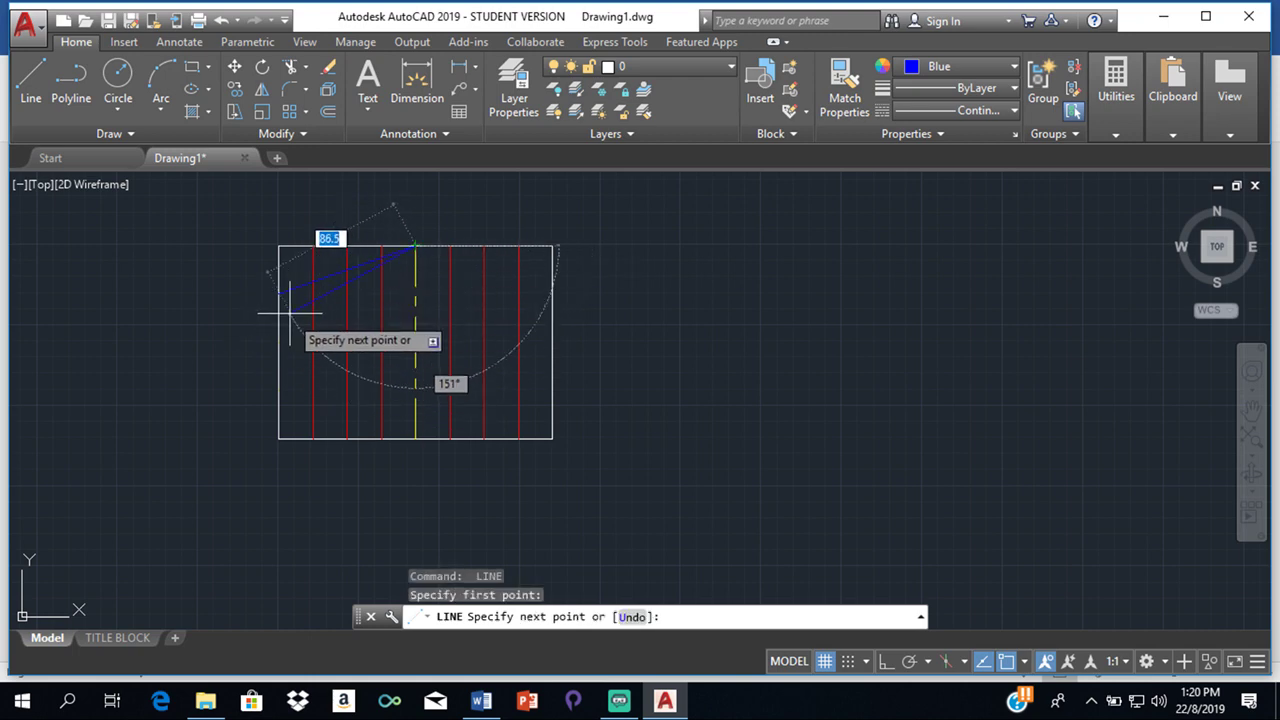
click(279, 342)
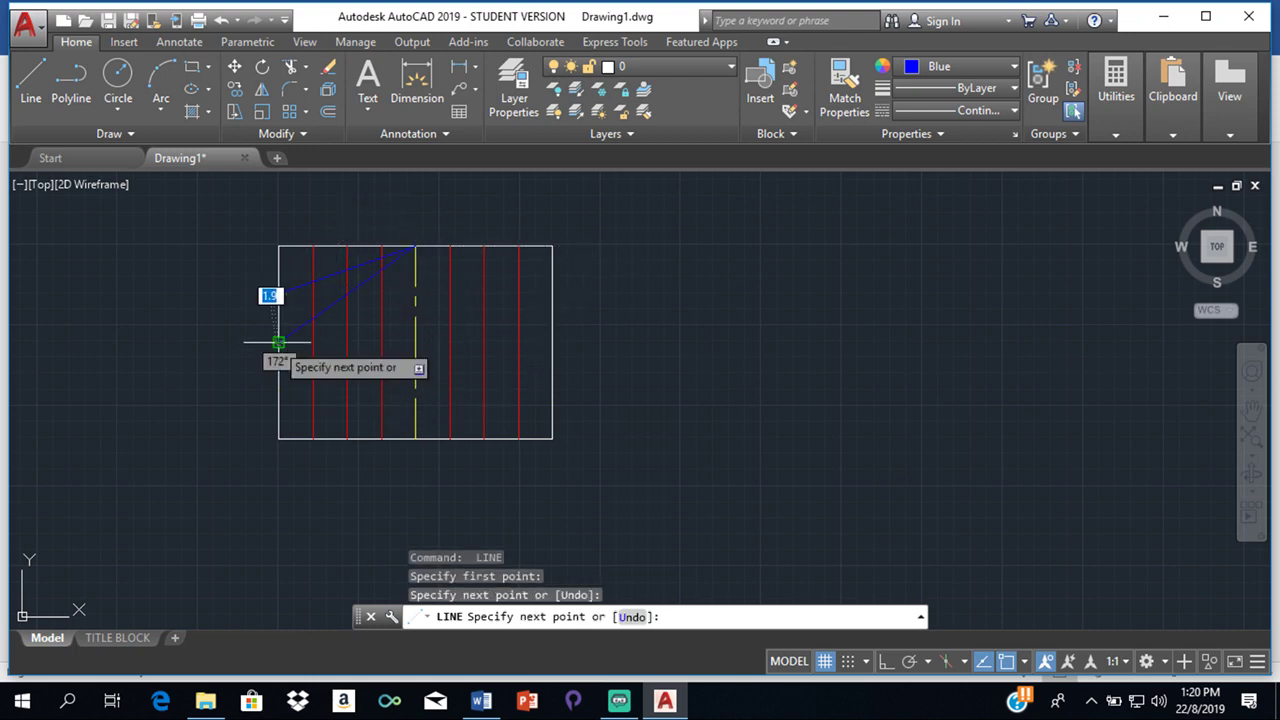
key(Return)
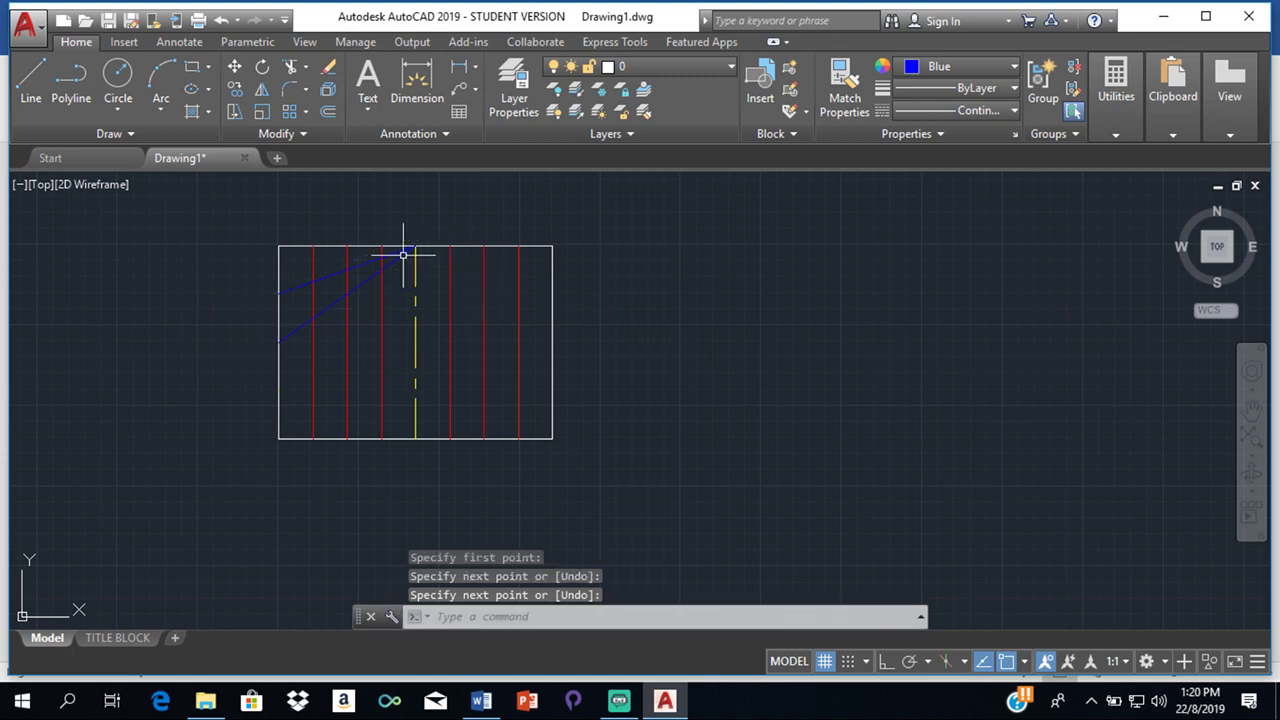
key(Return)
click(415, 245)
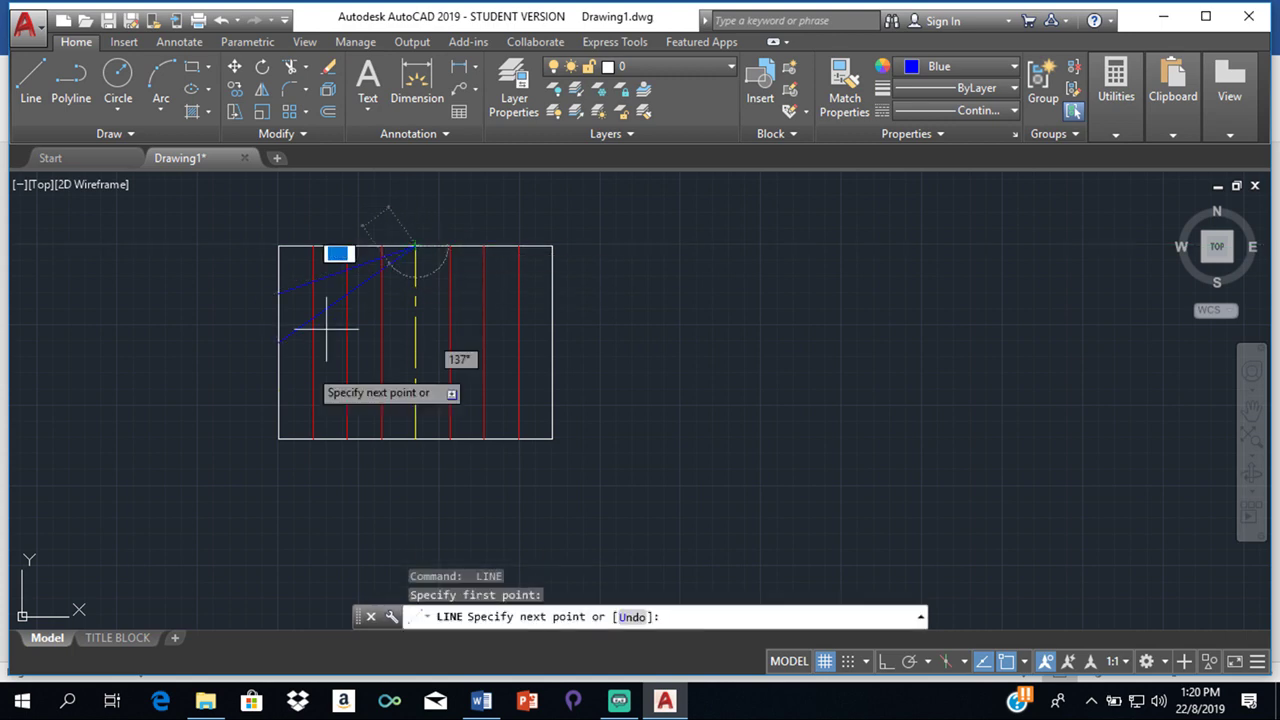
click(279, 390)
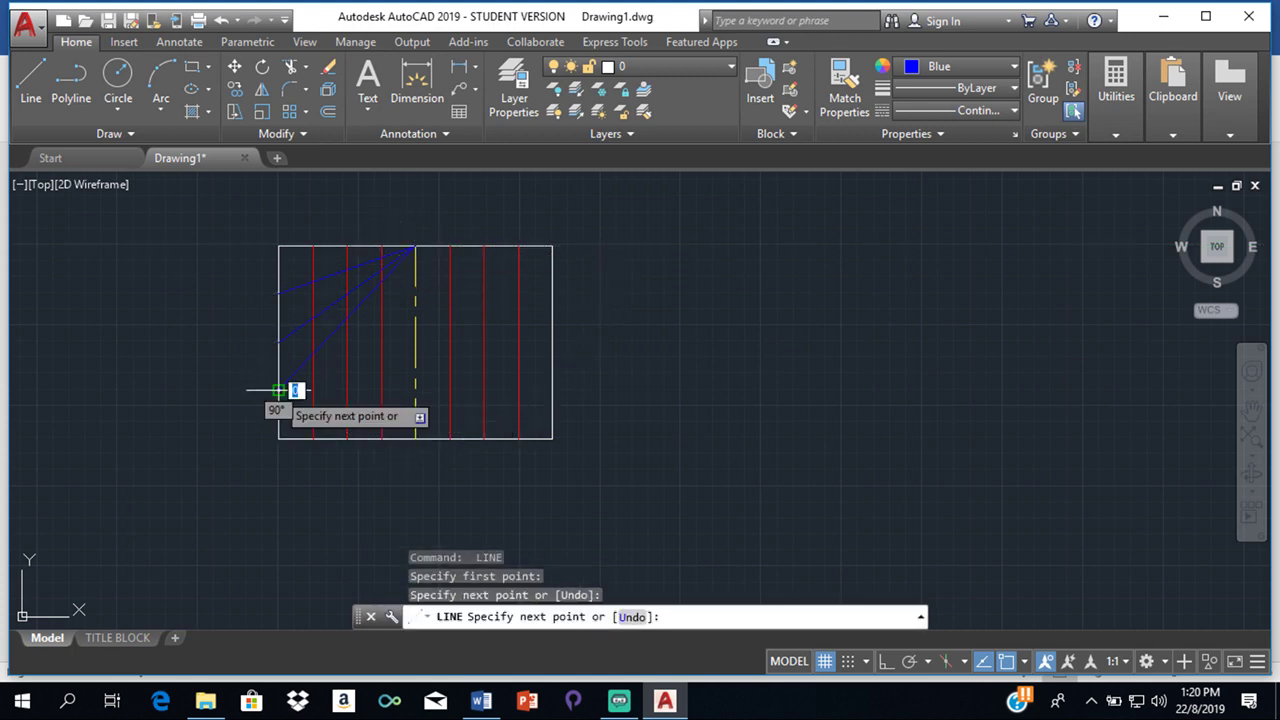
key(Return)
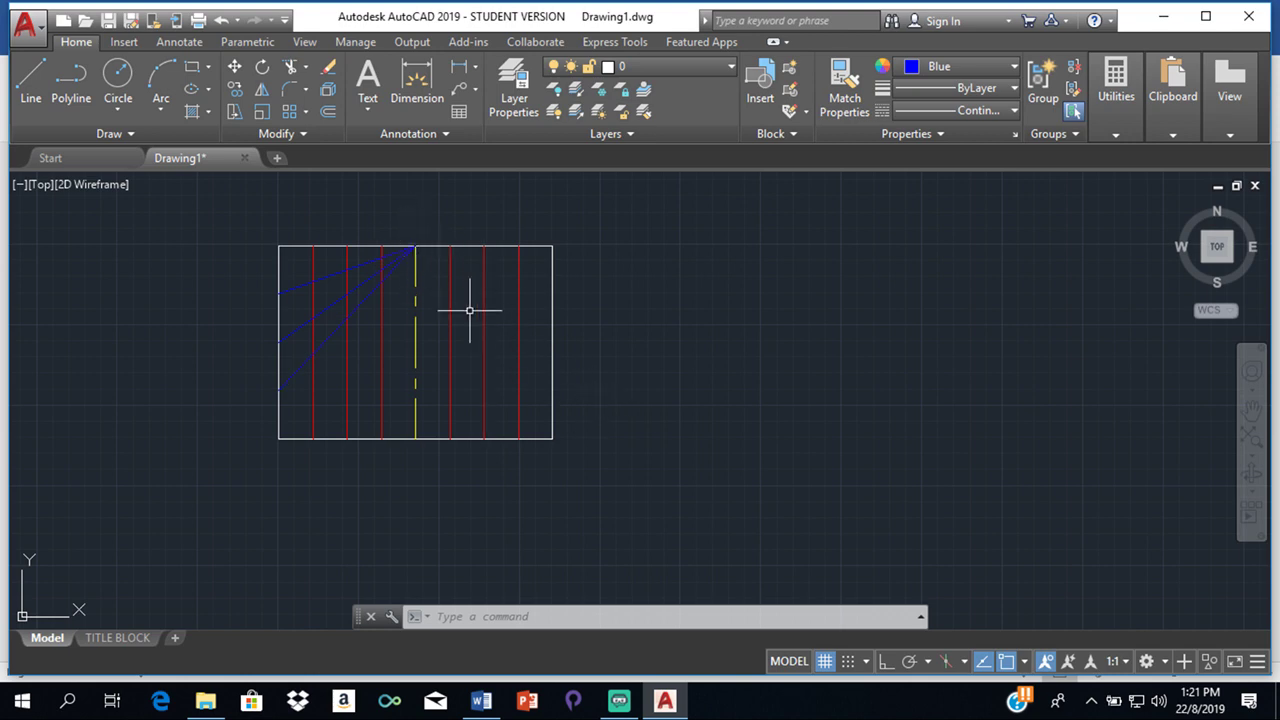
Mirror the three blue lines about the vertical centre line, keeping the source objects
click(329, 274)
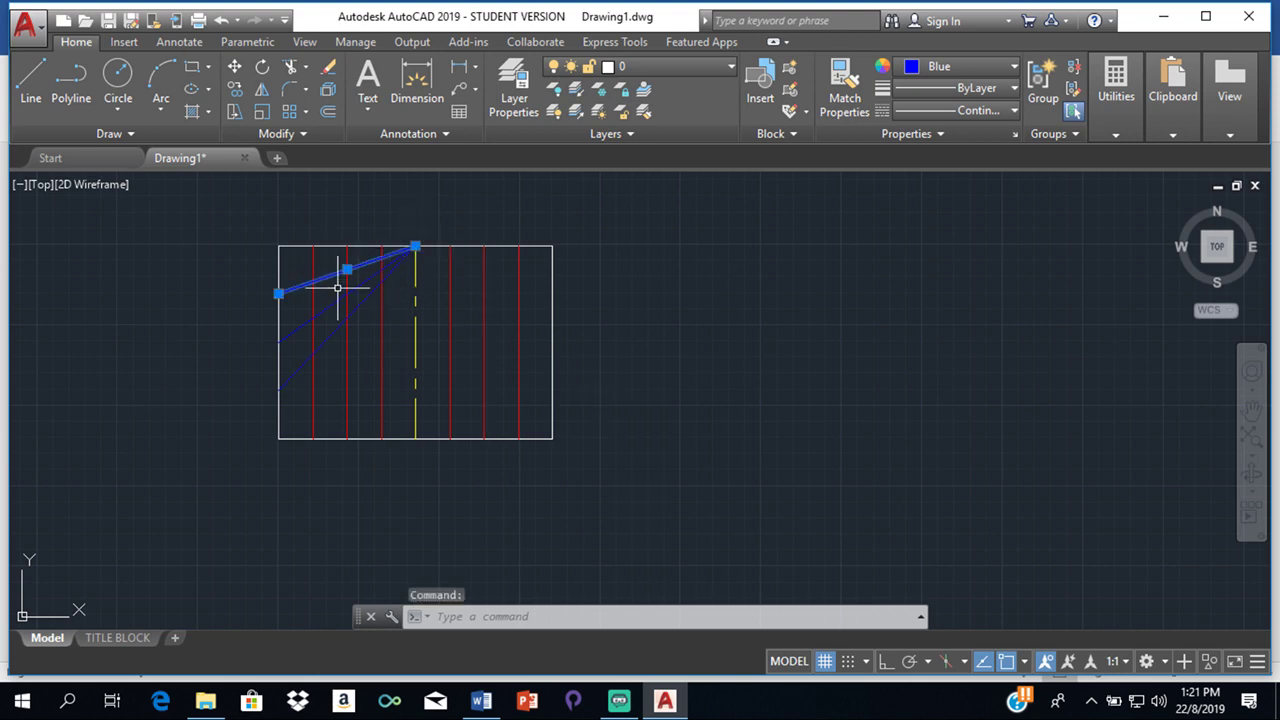
click(340, 299)
click(347, 318)
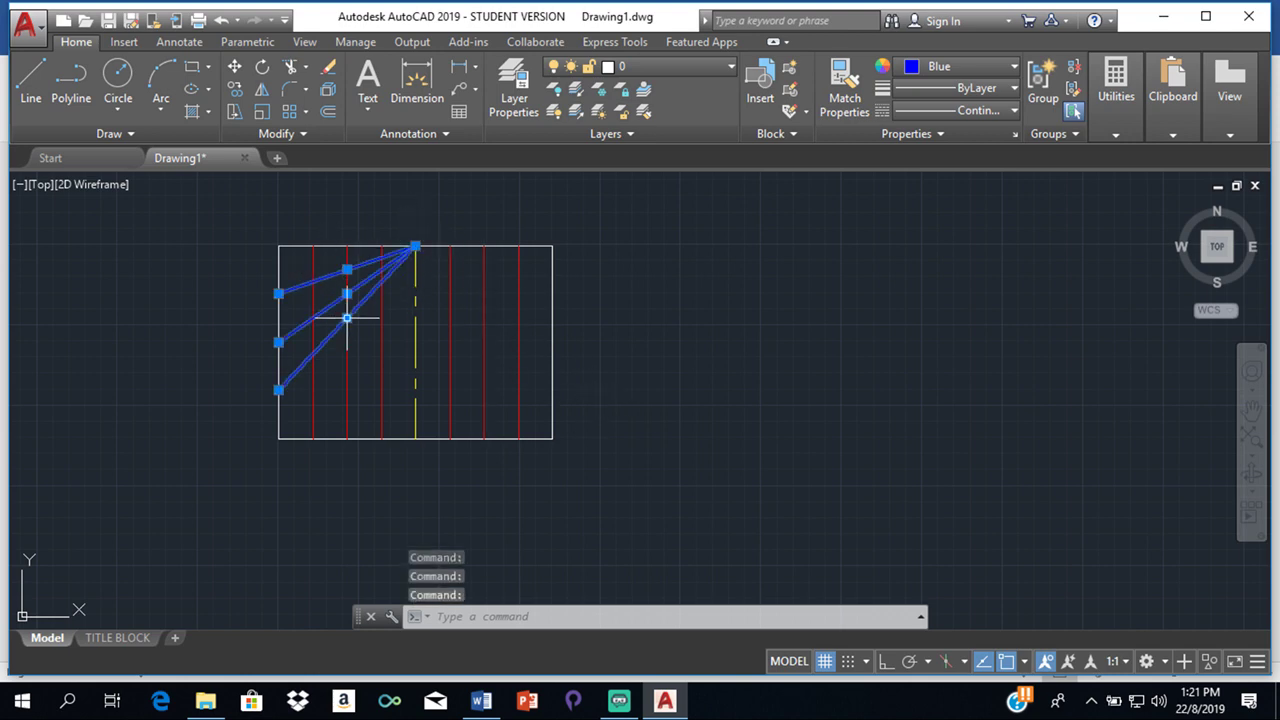
click(261, 91)
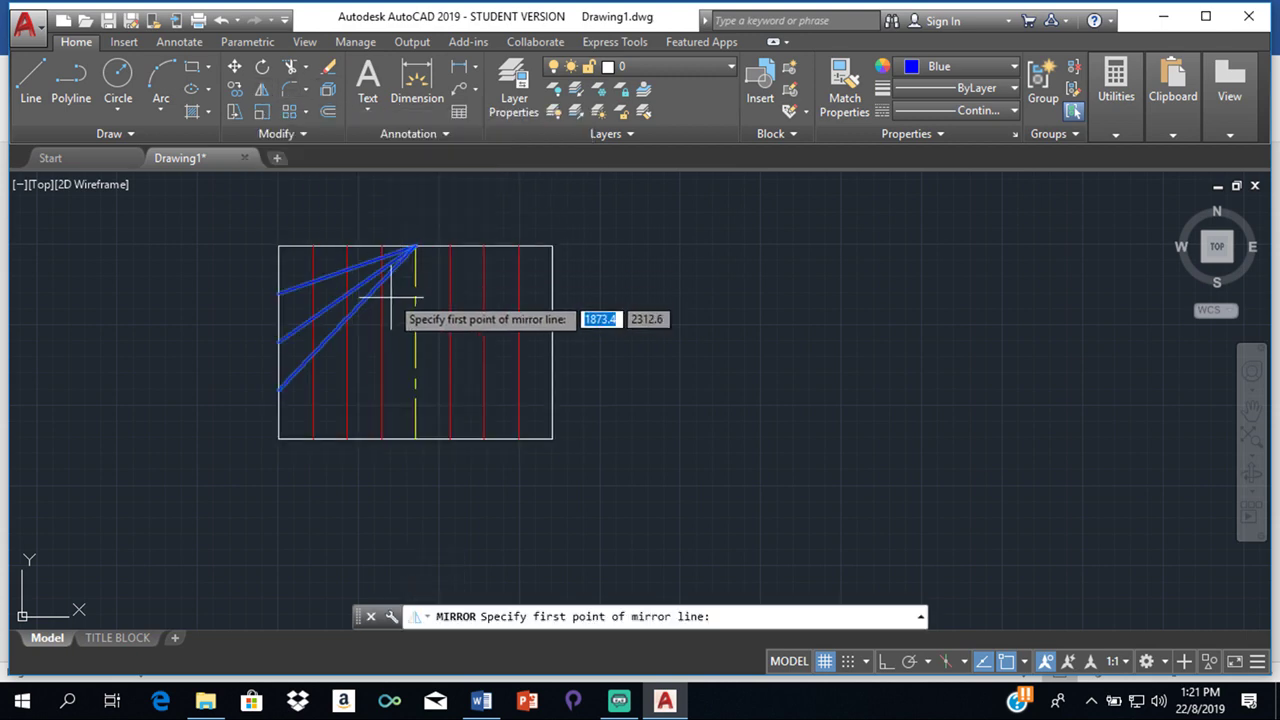
click(416, 245)
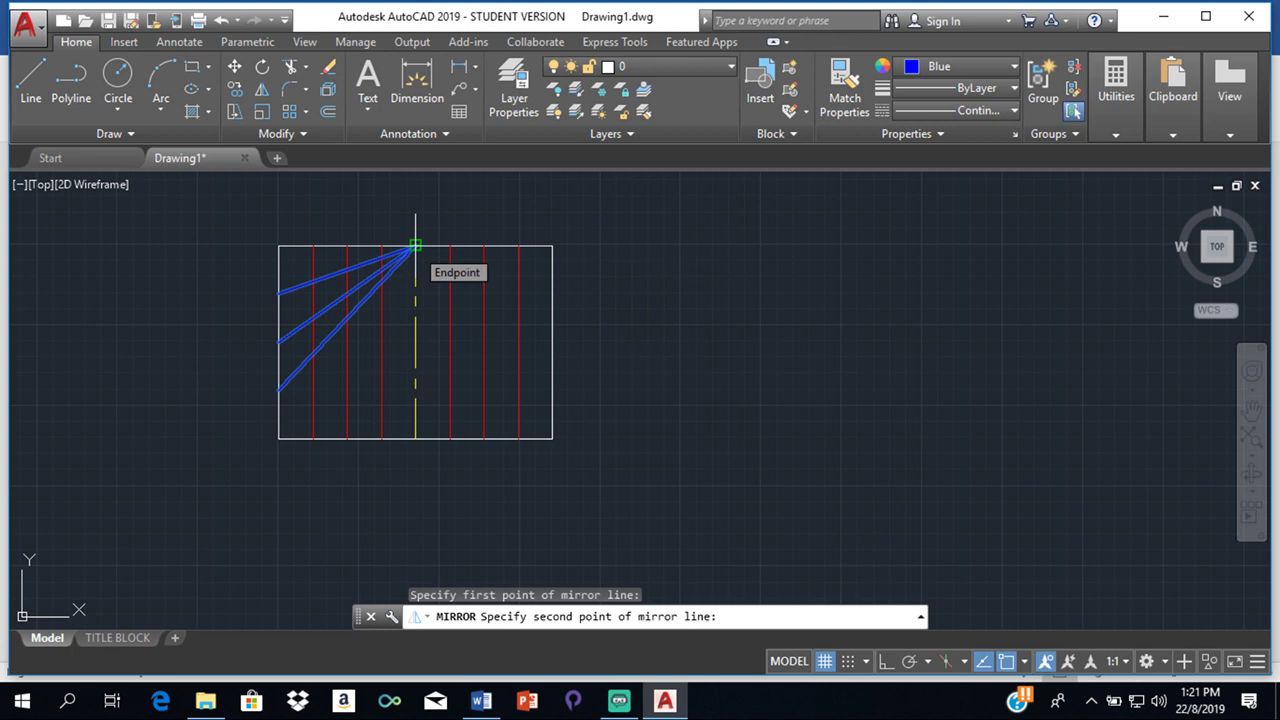
click(415, 440)
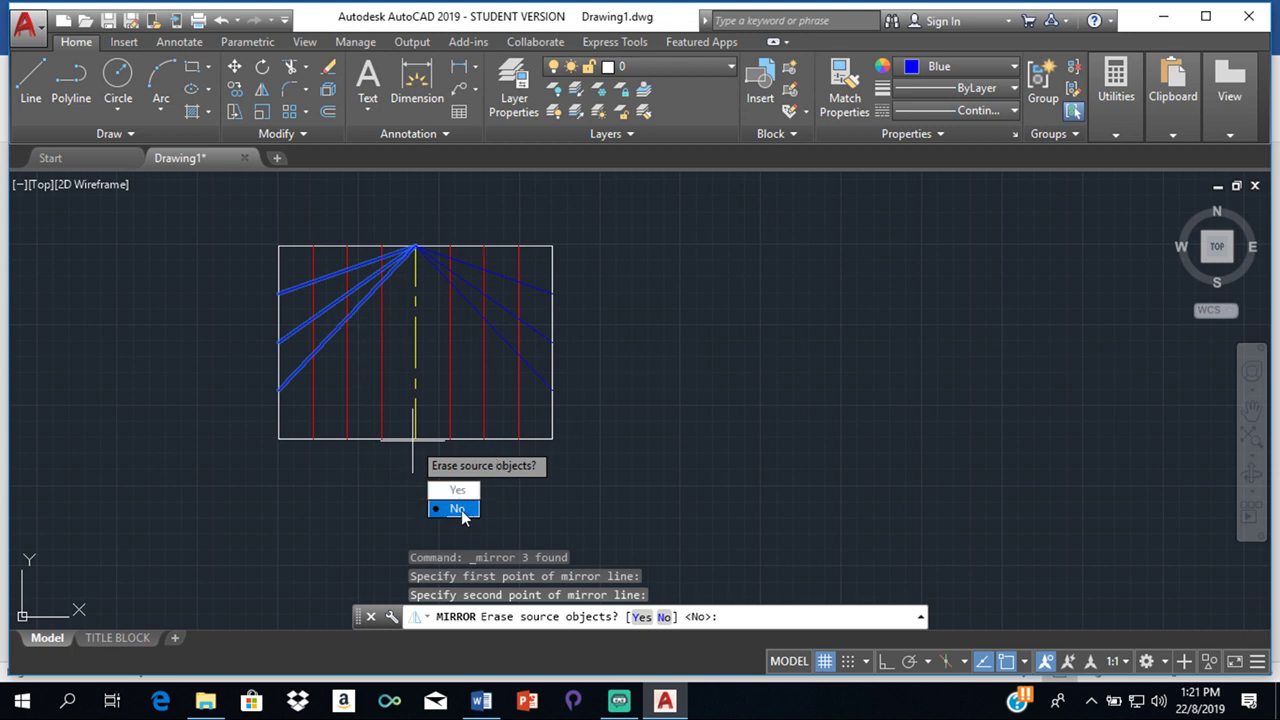
text(n)
key(Return)
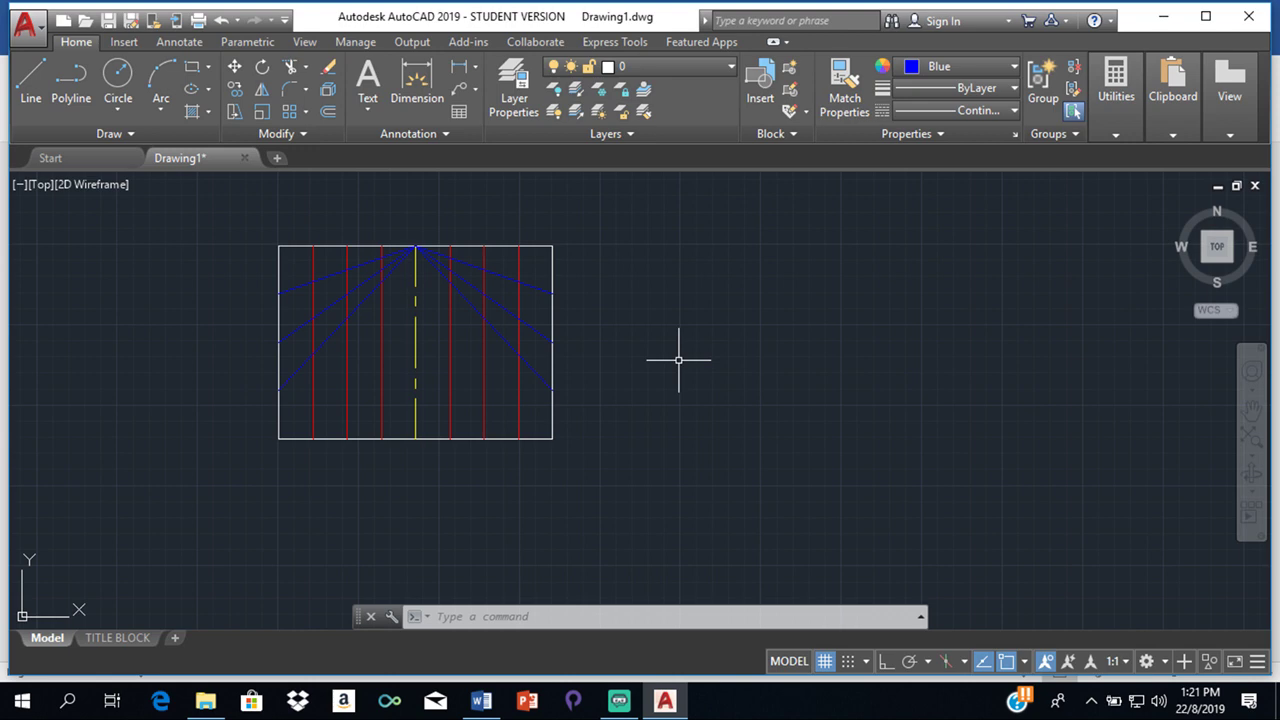
Start the Spline command and set the current object colour to green
text(ol)
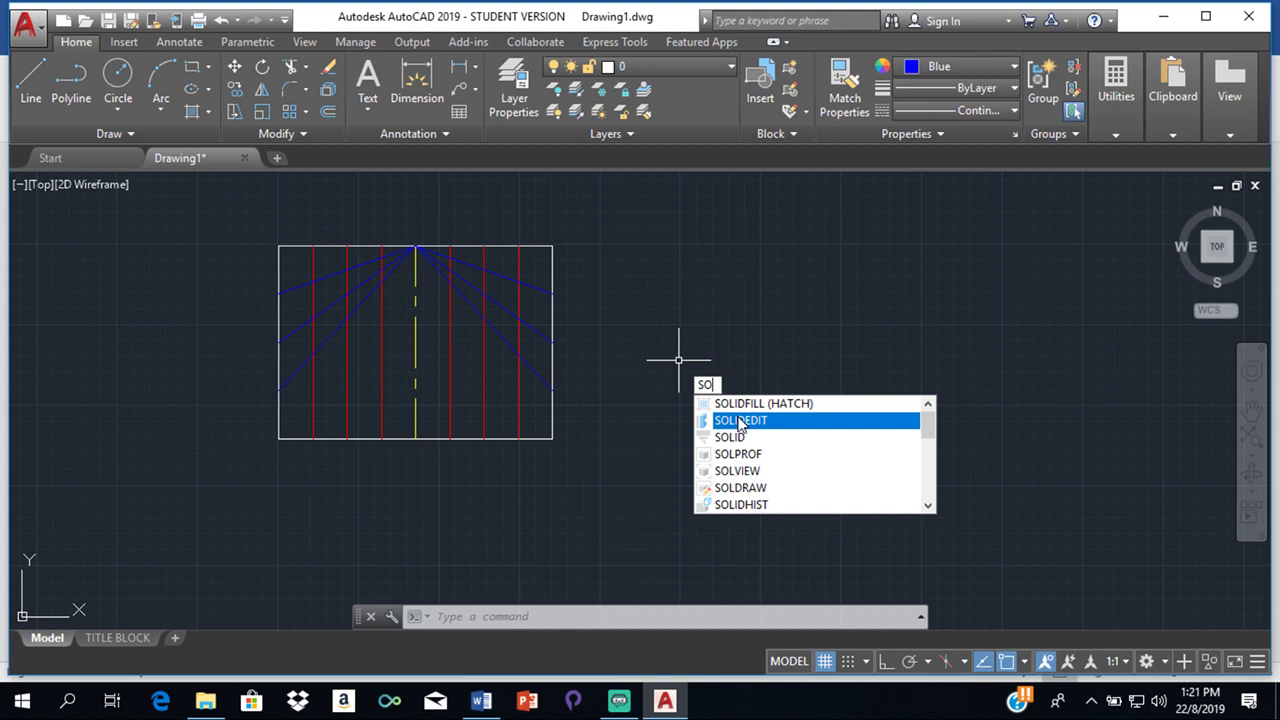
key(BackSpace)
text(pl)
key(Return)
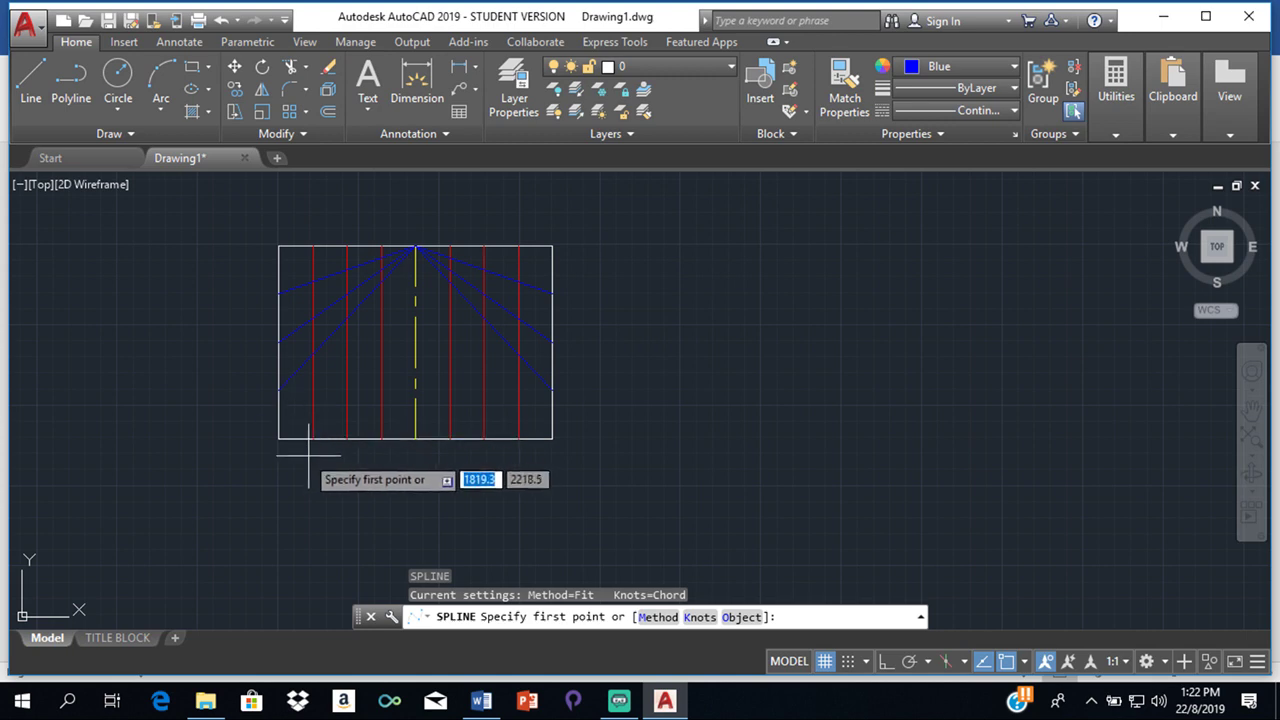
click(975, 66)
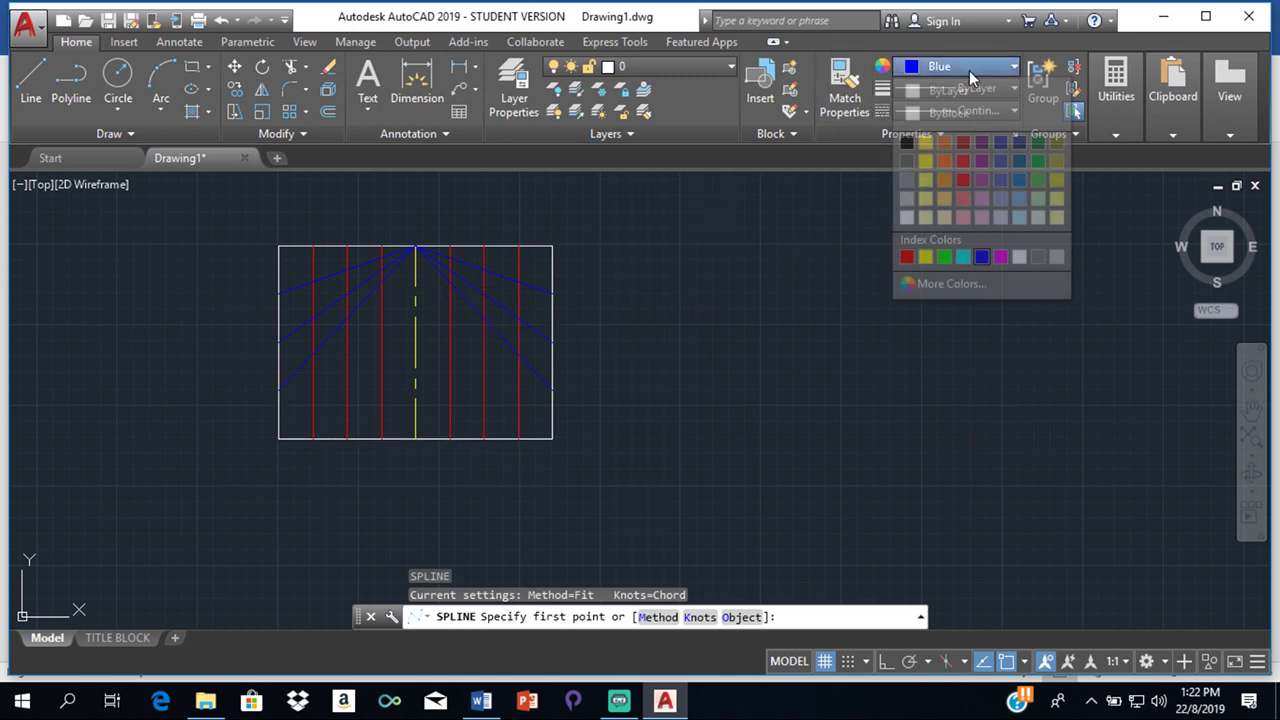
click(944, 257)
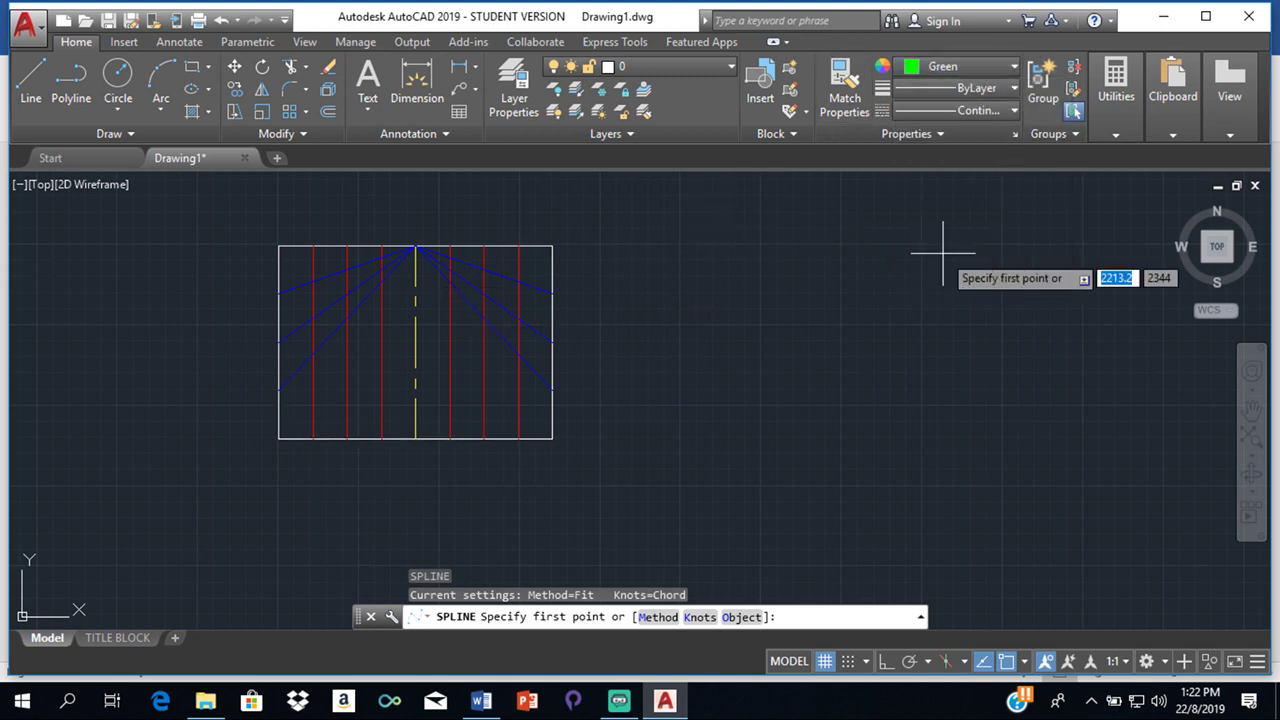
Place spline points from the rectangle's lower-left corner through the matching red and blue line intersections up to the centre line's top end
click(278, 438)
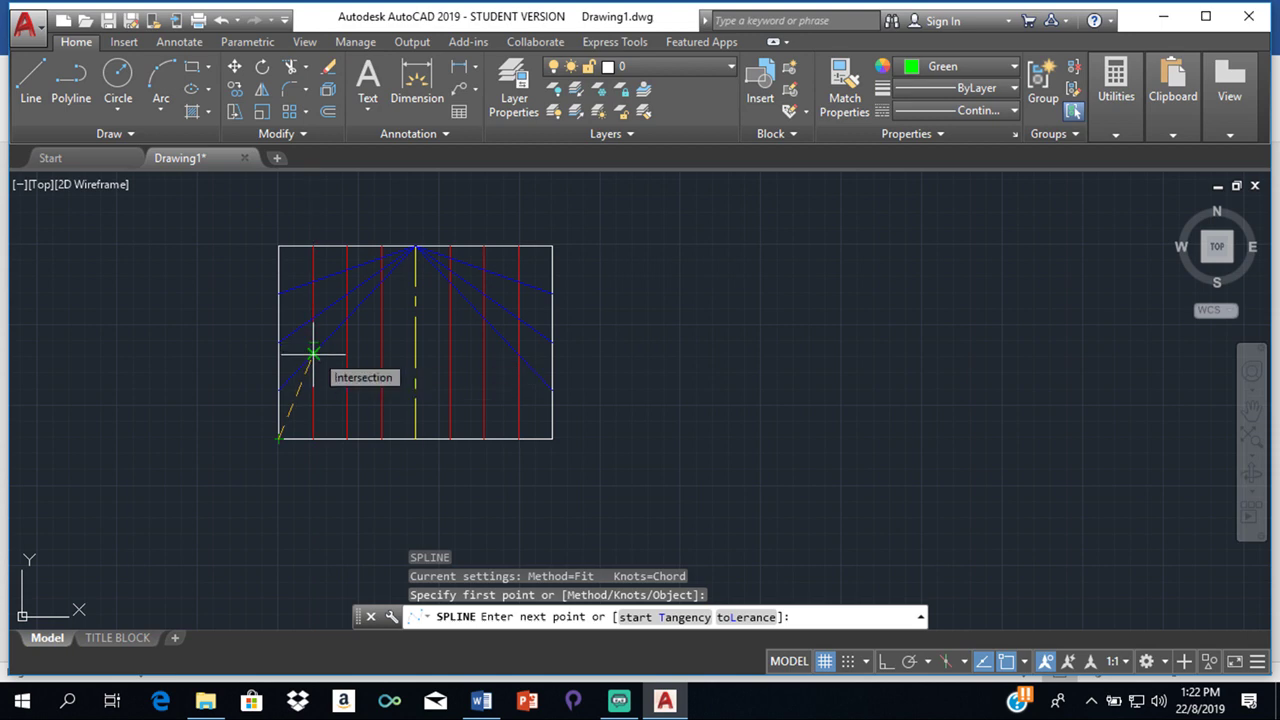
click(313, 353)
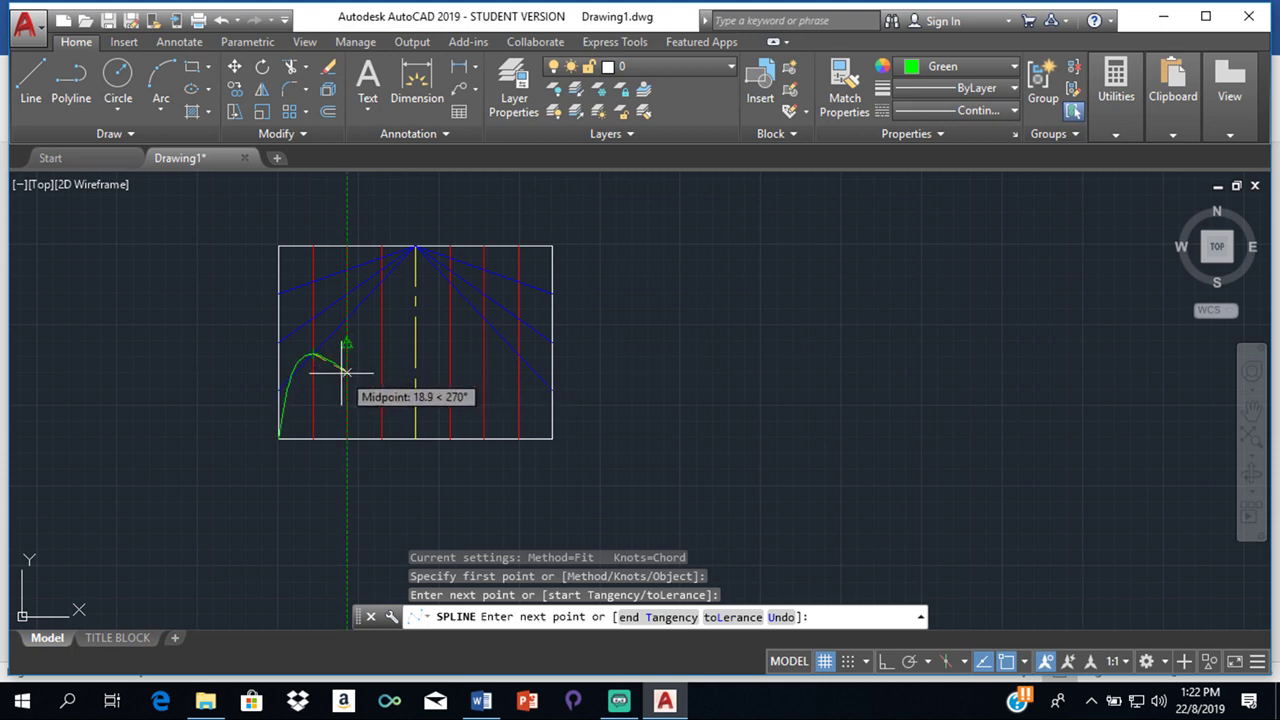
click(347, 295)
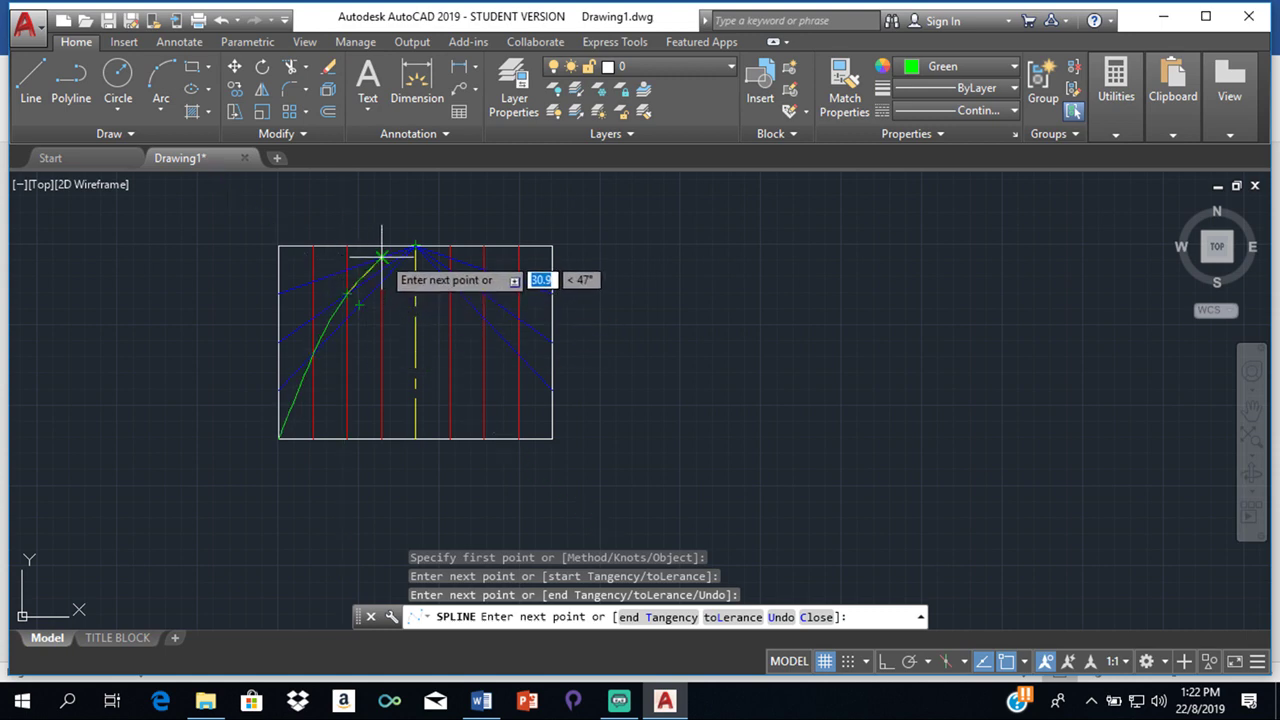
click(381, 257)
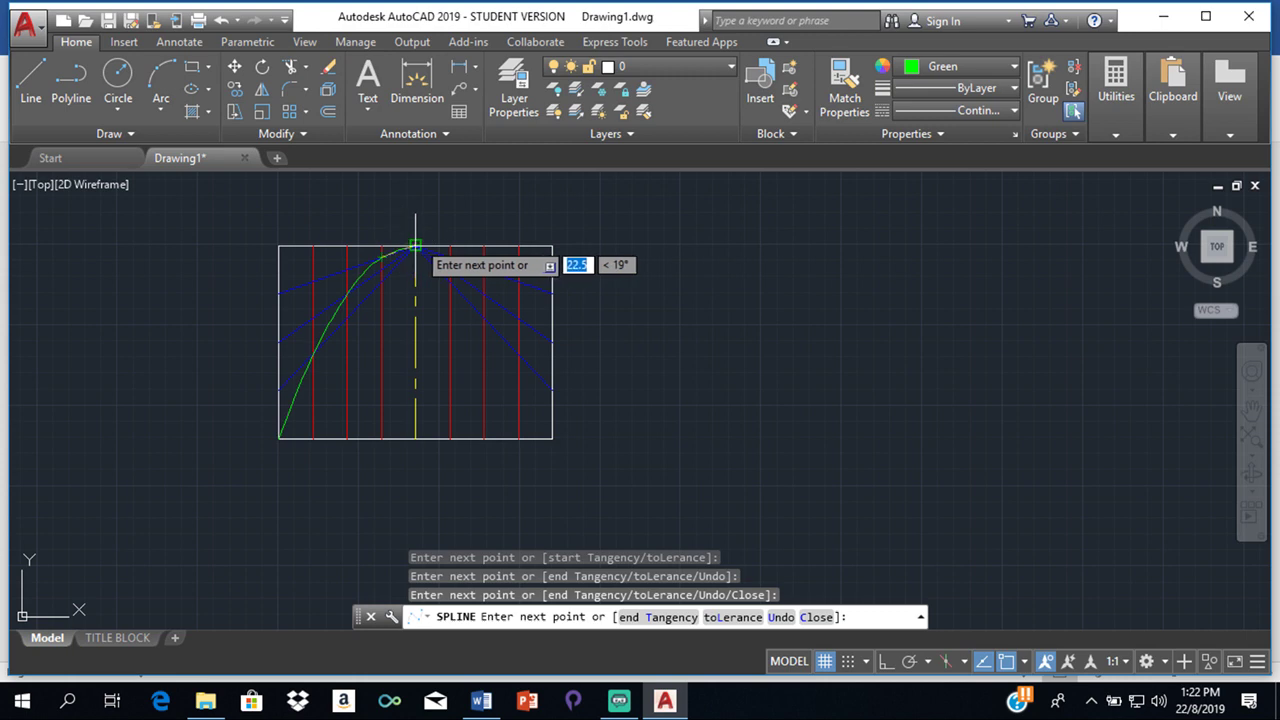
click(415, 245)
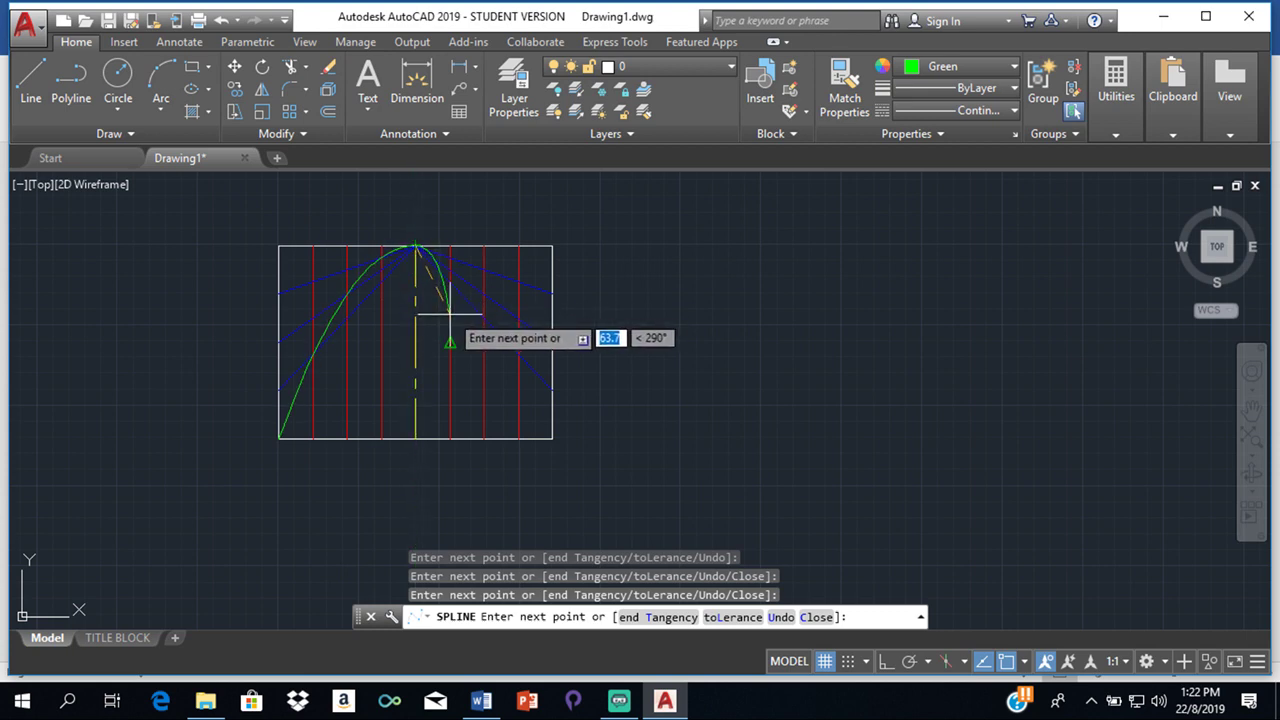
Continue the spline through the right-hand red and blue line intersections to the rectangle's lower-right corner, finishing with the default end tangency
click(450, 257)
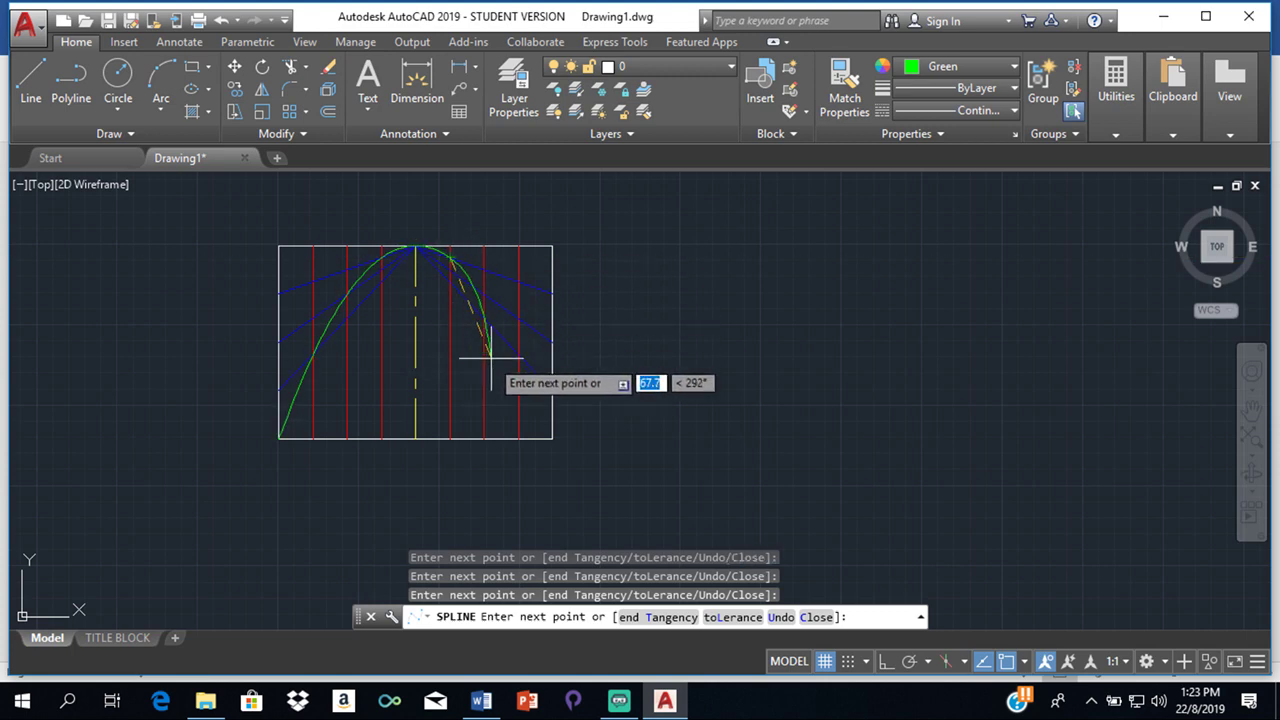
click(484, 294)
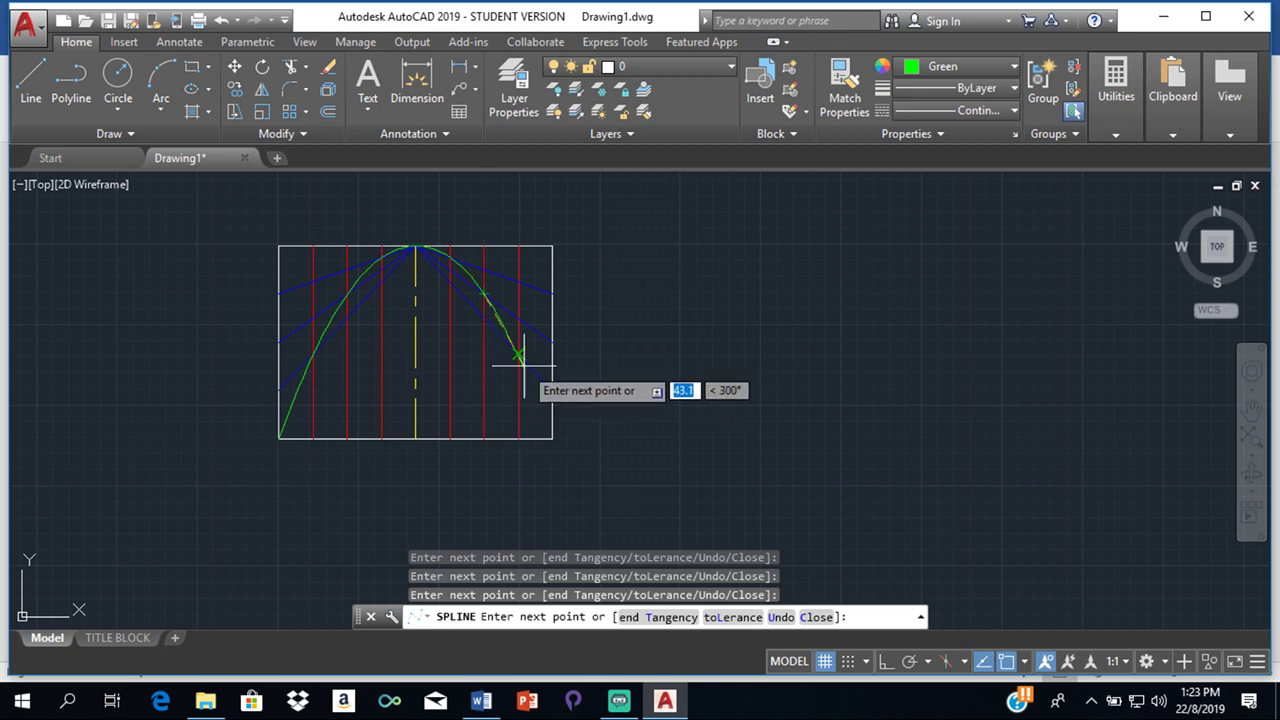
click(517, 355)
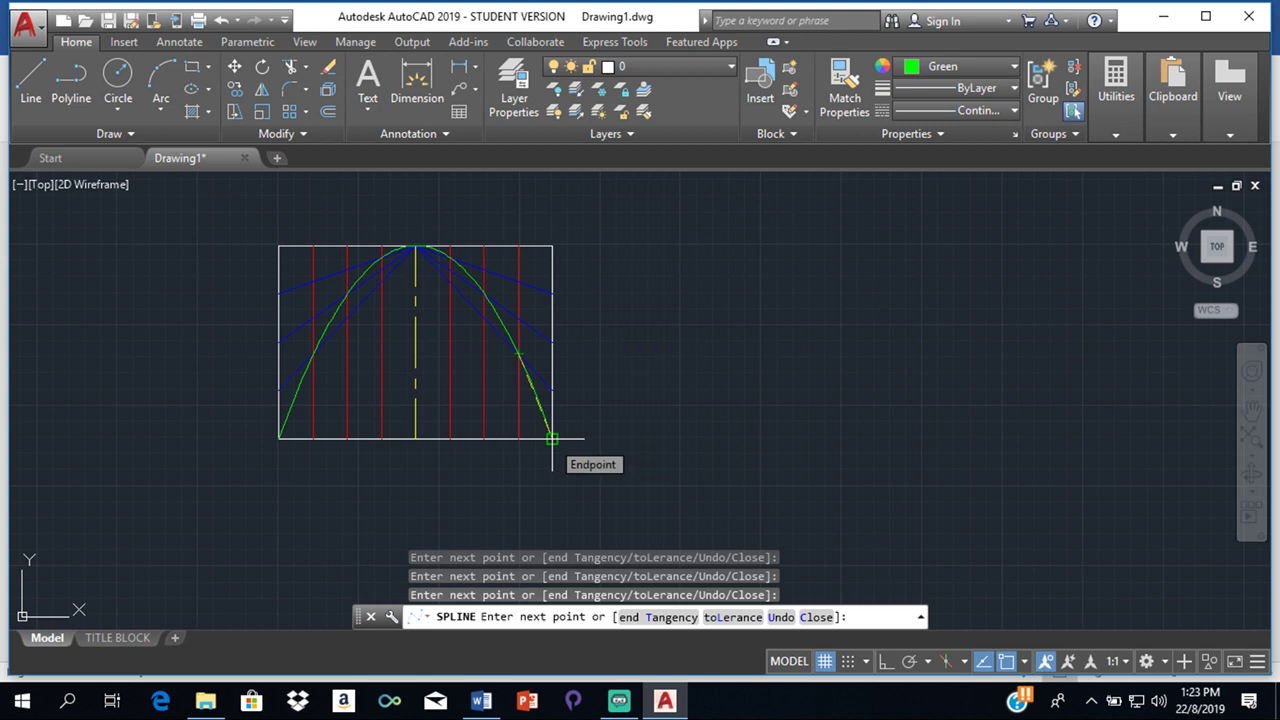
click(552, 438)
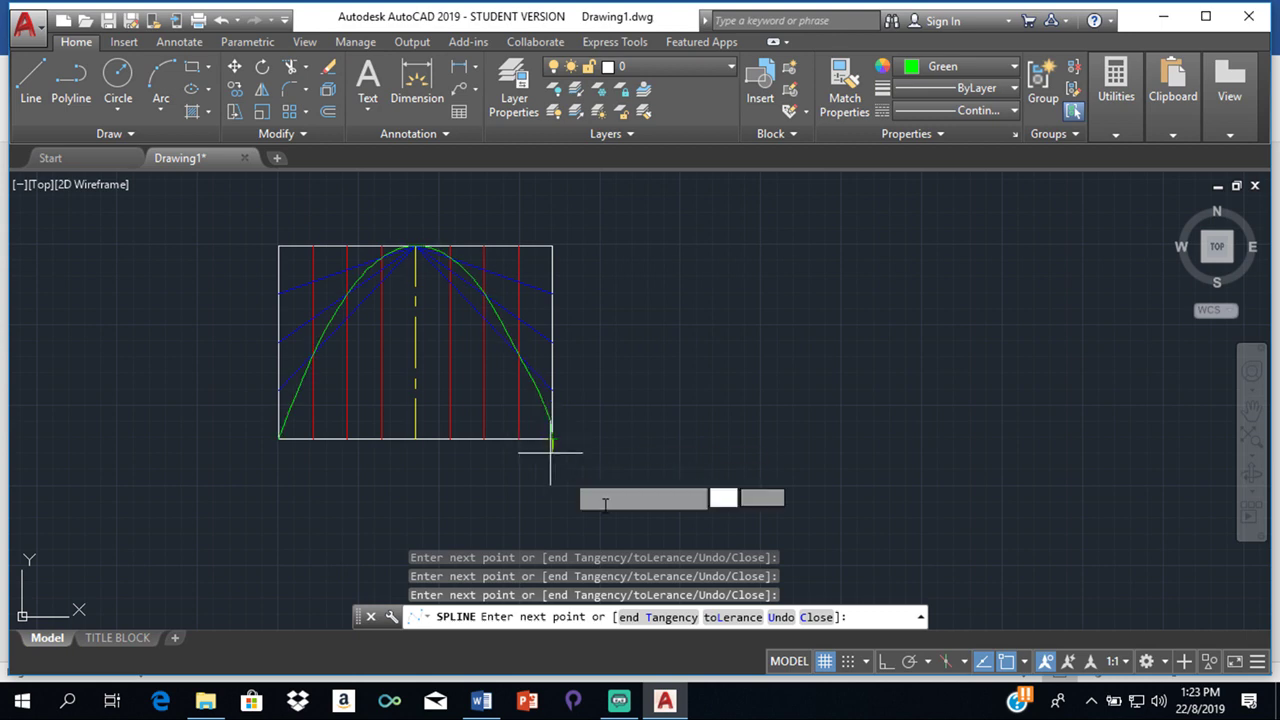
click(651, 621)
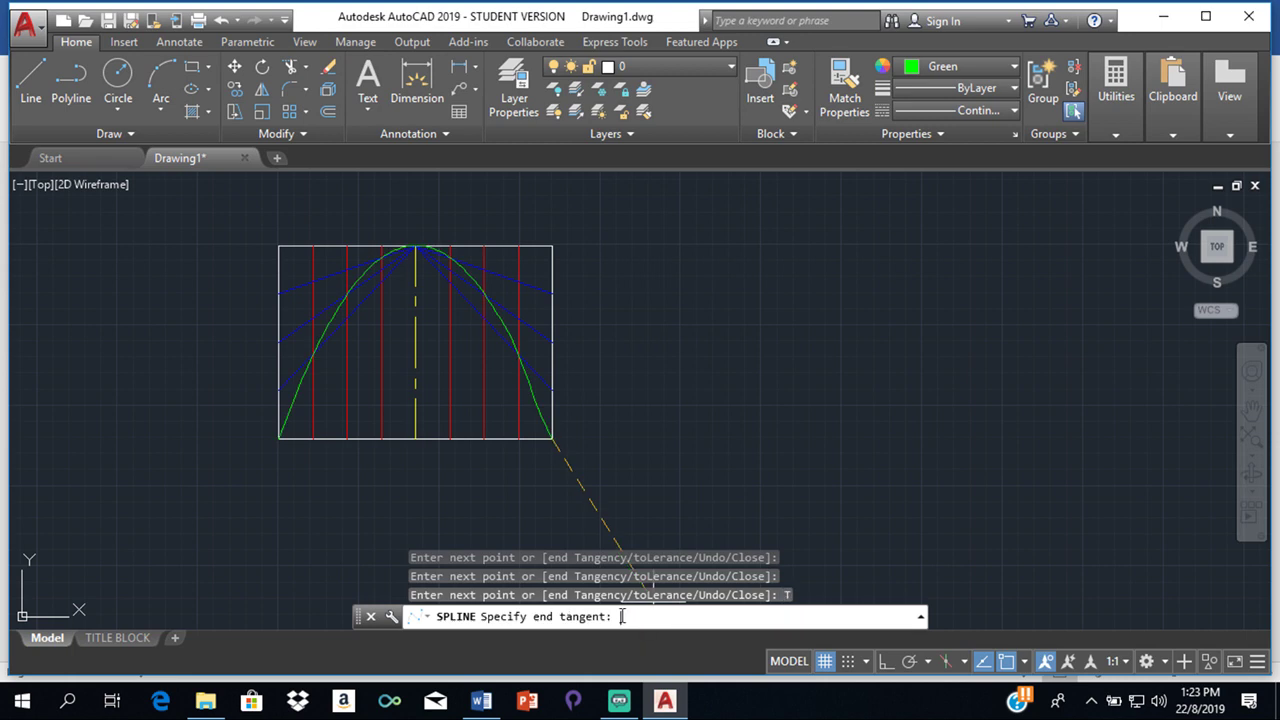
key(Return)
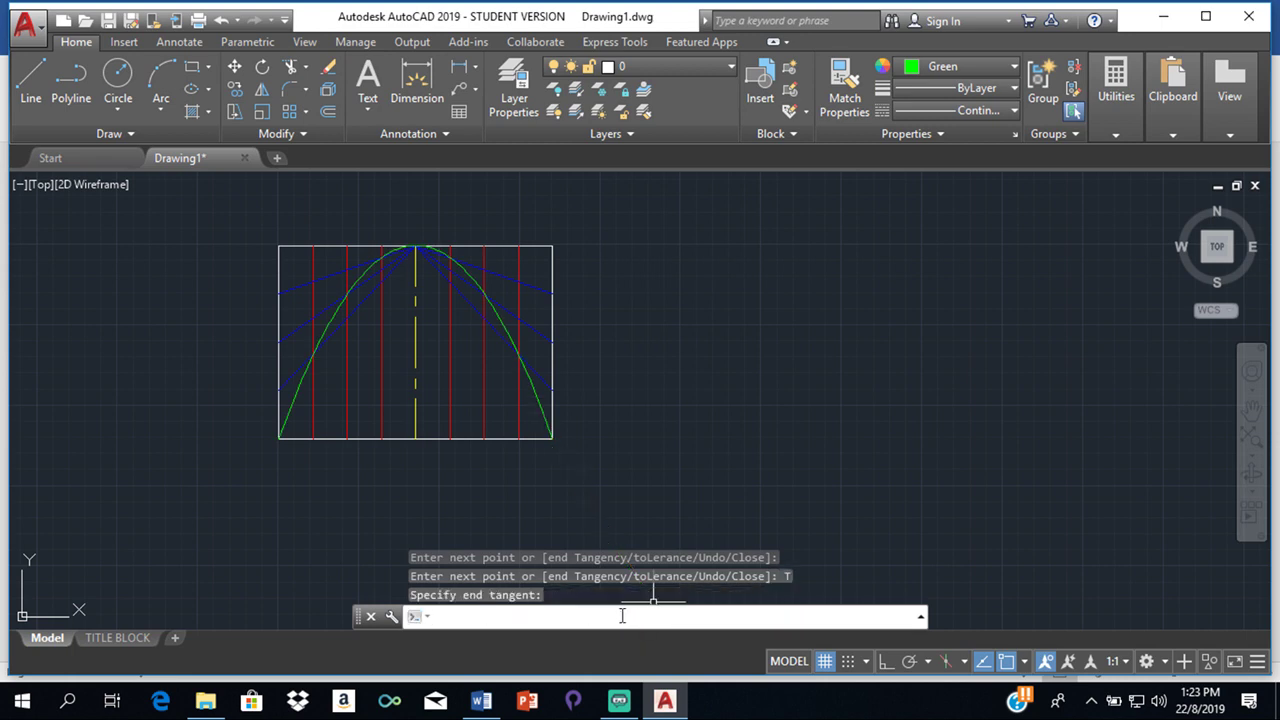